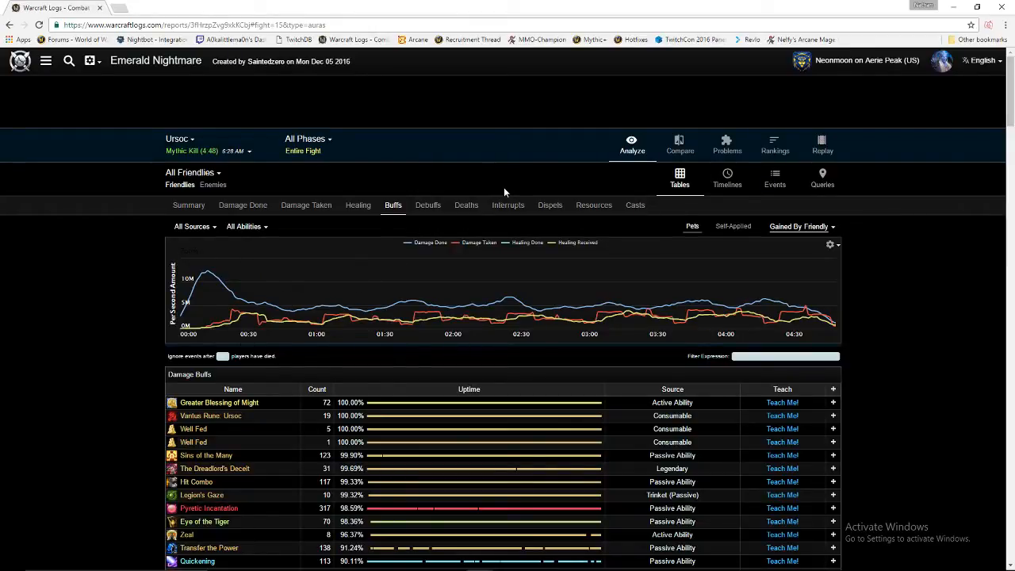
Open the mage character's Trial of Valor rankings page from the account panel.
click(942, 64)
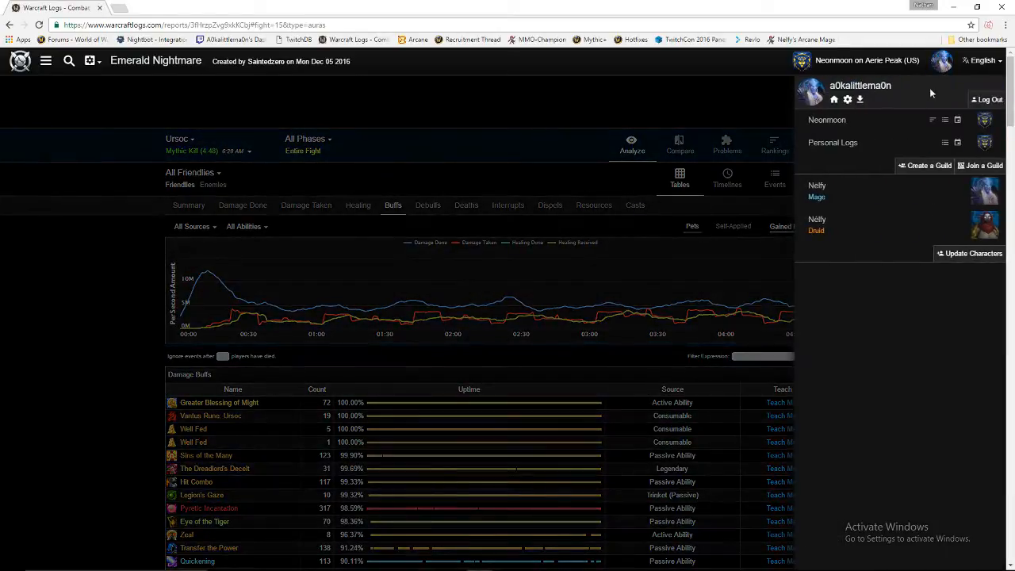
click(867, 197)
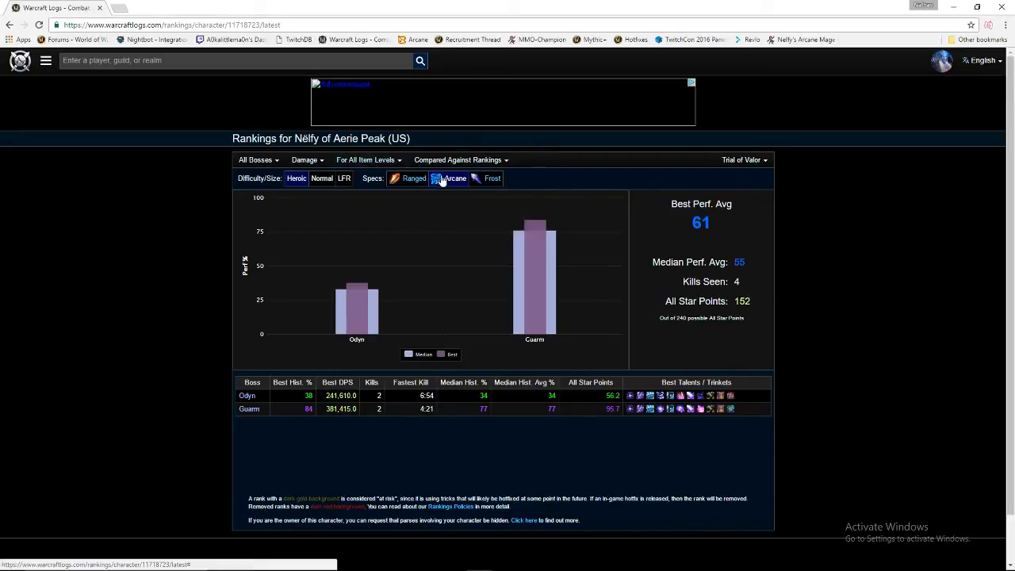
Filter the character's rankings to Frost spec and LFR difficulty.
click(492, 178)
click(264, 162)
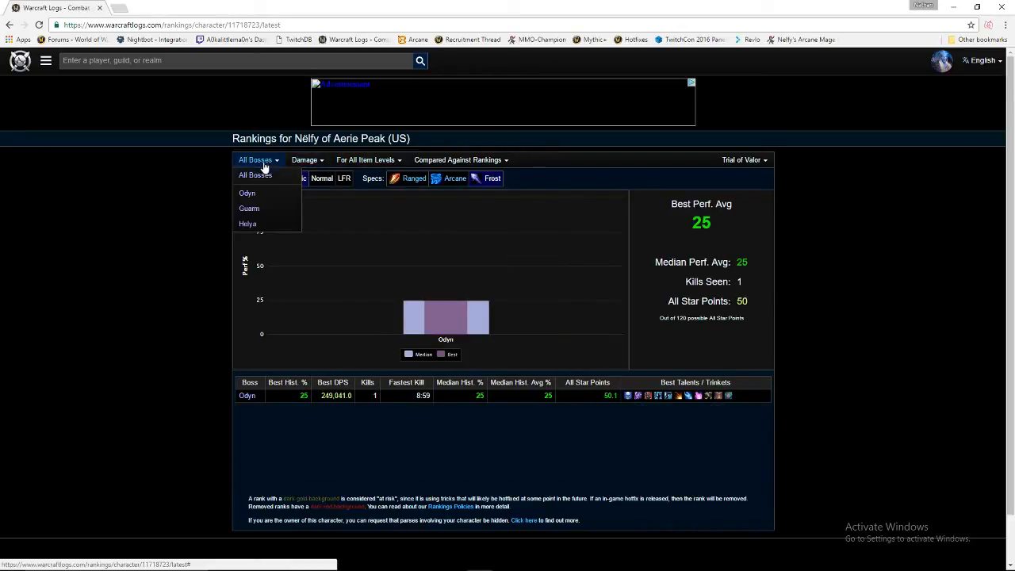
click(344, 179)
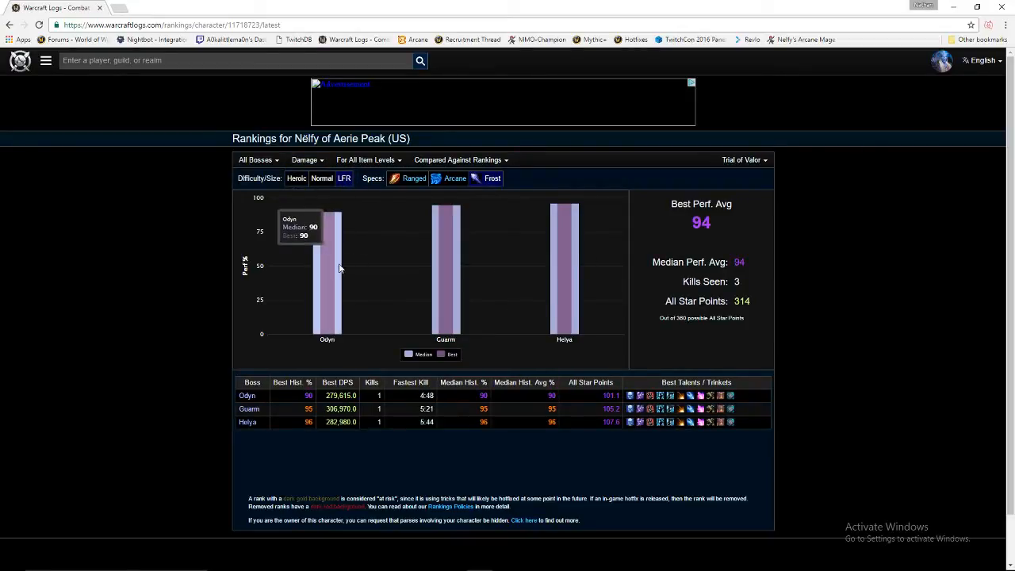
click(997, 62)
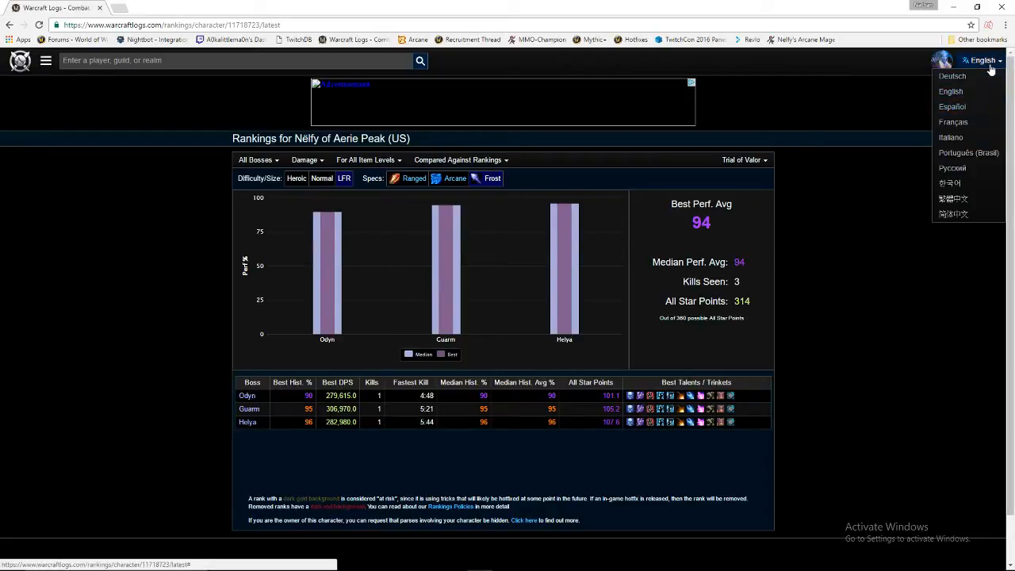
Narrow the rankings to Helya, LFR, Frost spec and open the 5:44 kill report.
click(255, 160)
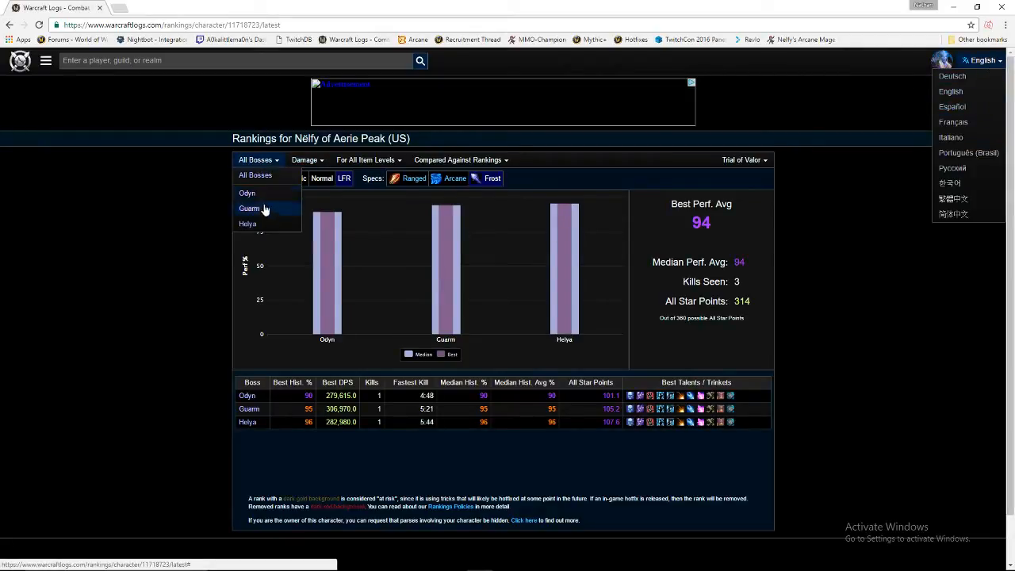
click(248, 224)
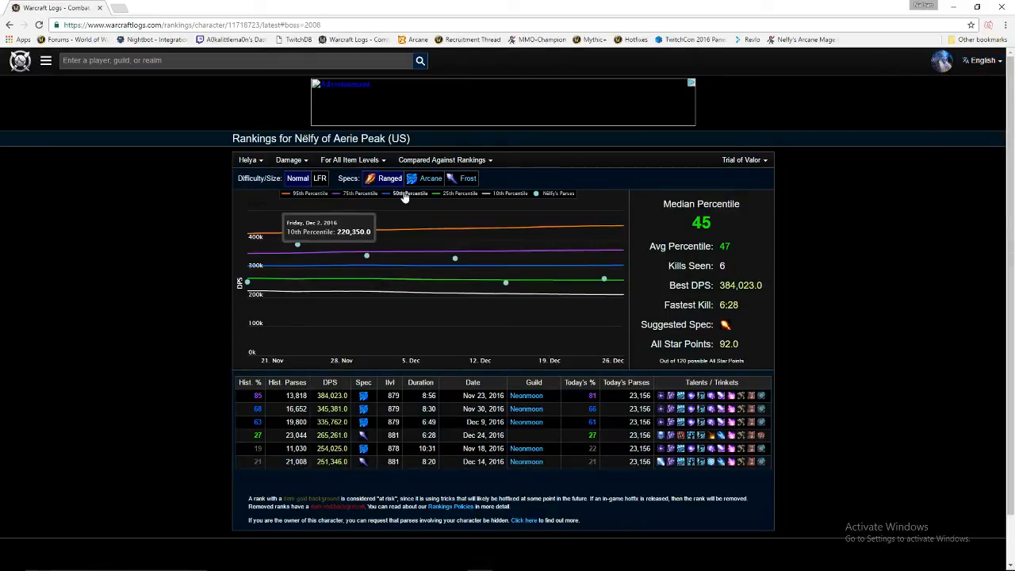
click(320, 178)
click(468, 180)
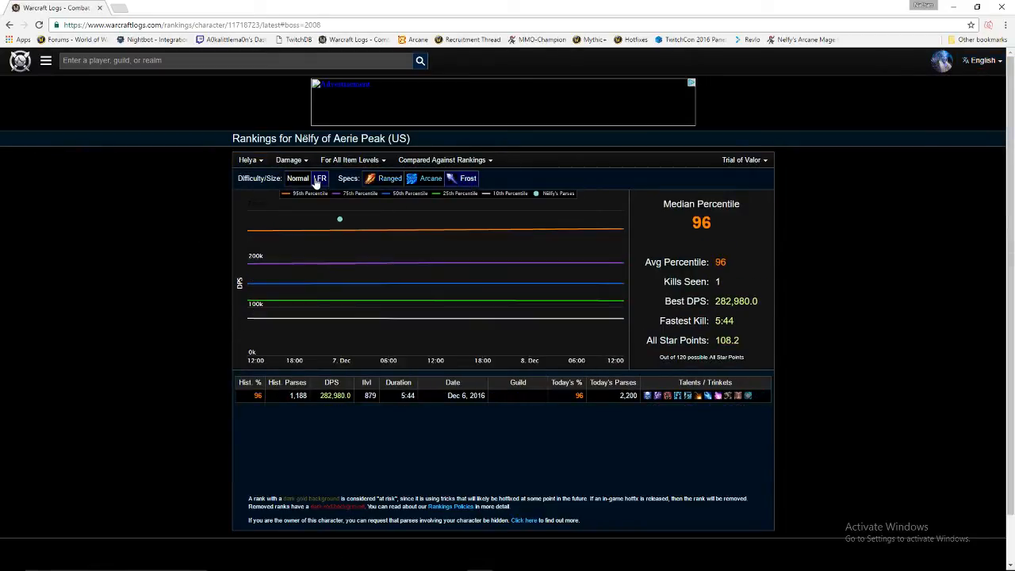
click(328, 399)
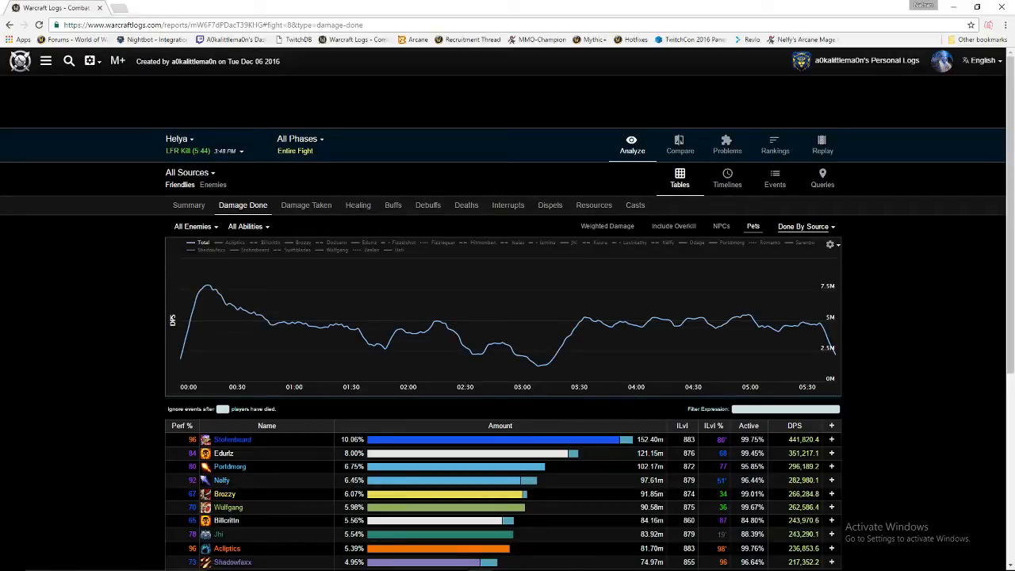
Show the Helya Damage Done table with the mage character as the only source.
click(822, 186)
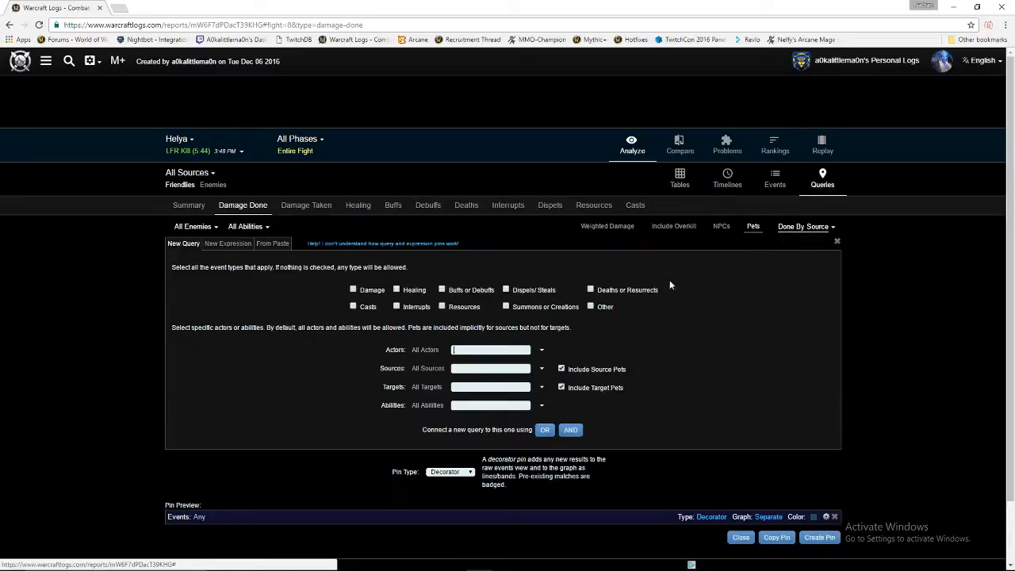
click(237, 207)
click(190, 174)
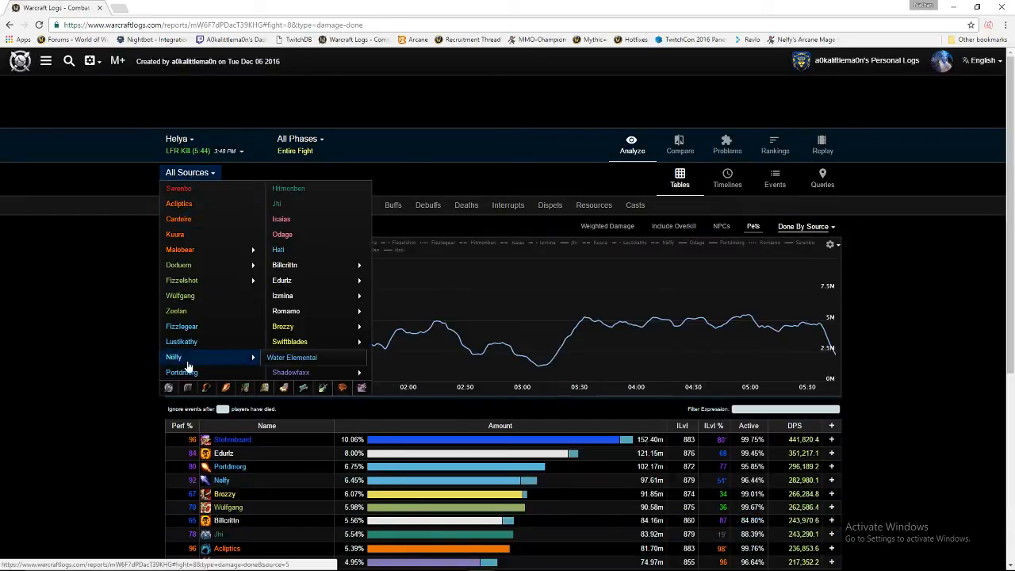
click(177, 357)
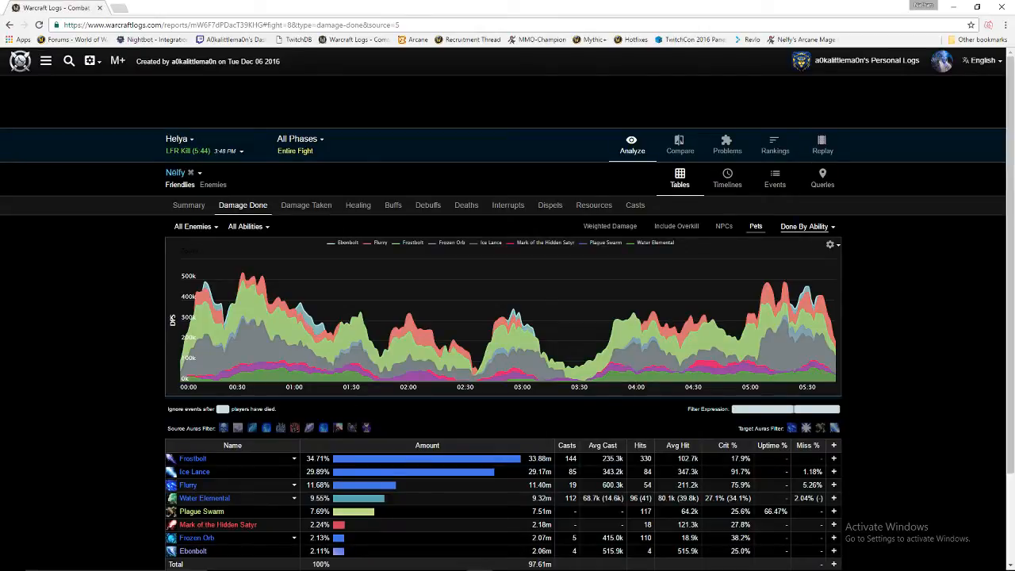
Enter the filter expression ability.name = "Ice Lance" and type = "cast".
text(ability.name = ")
text(Ice La)
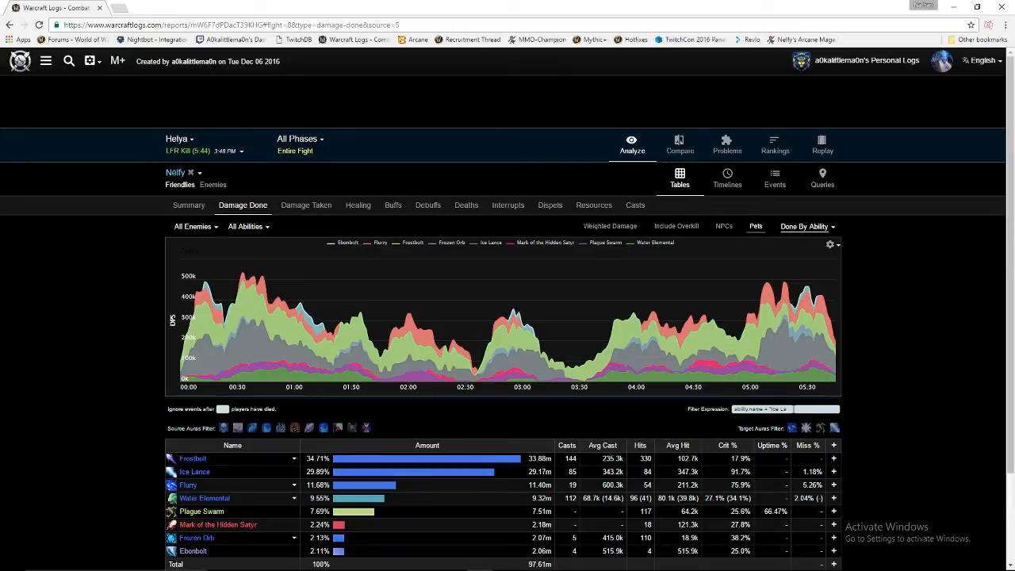
text(nnce" and type)
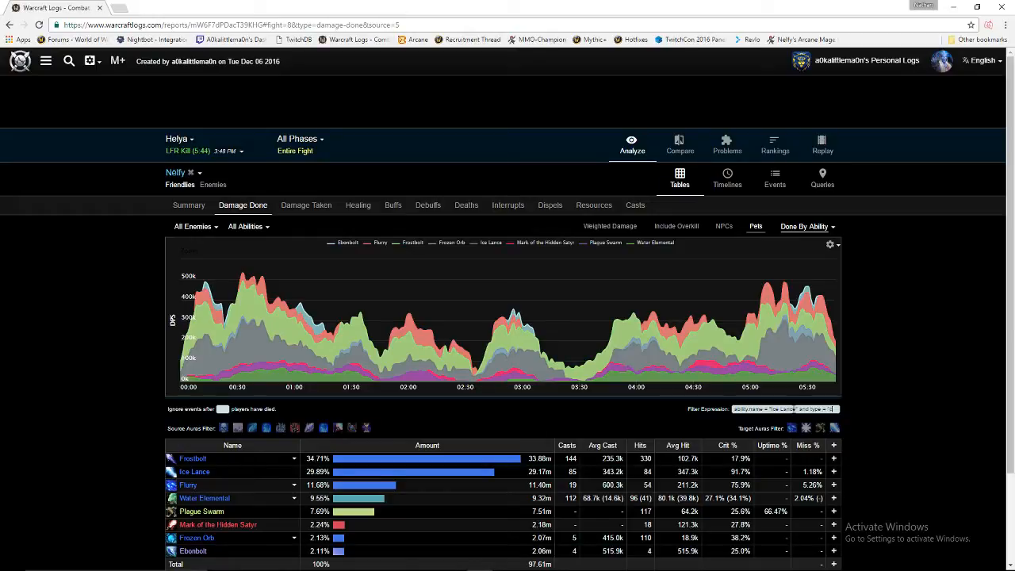
text( = "cast")
Apply the Ice Lance cast filter and pin it as a Decorator on the Main graph.
key(Return)
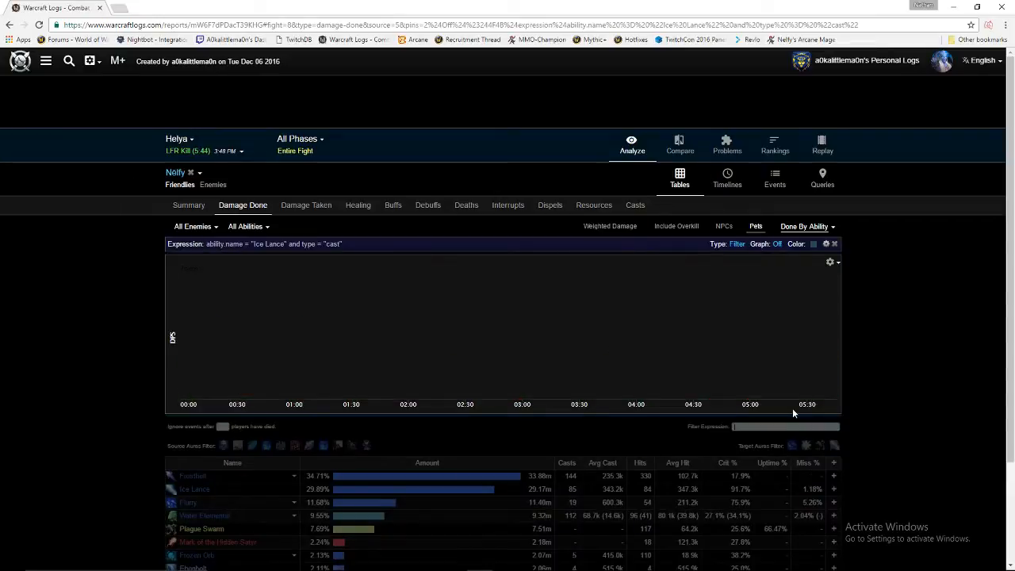
click(738, 245)
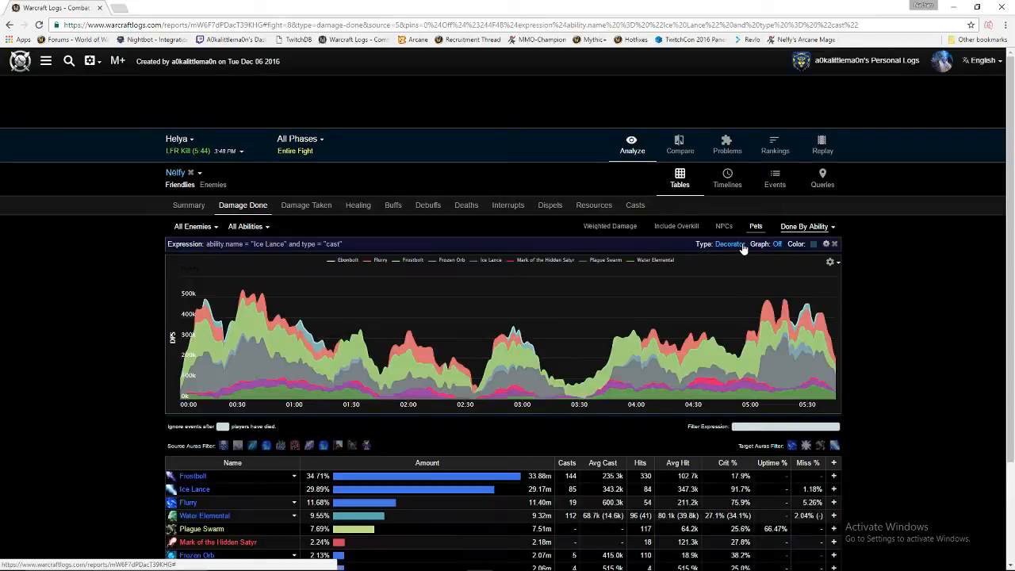
click(775, 245)
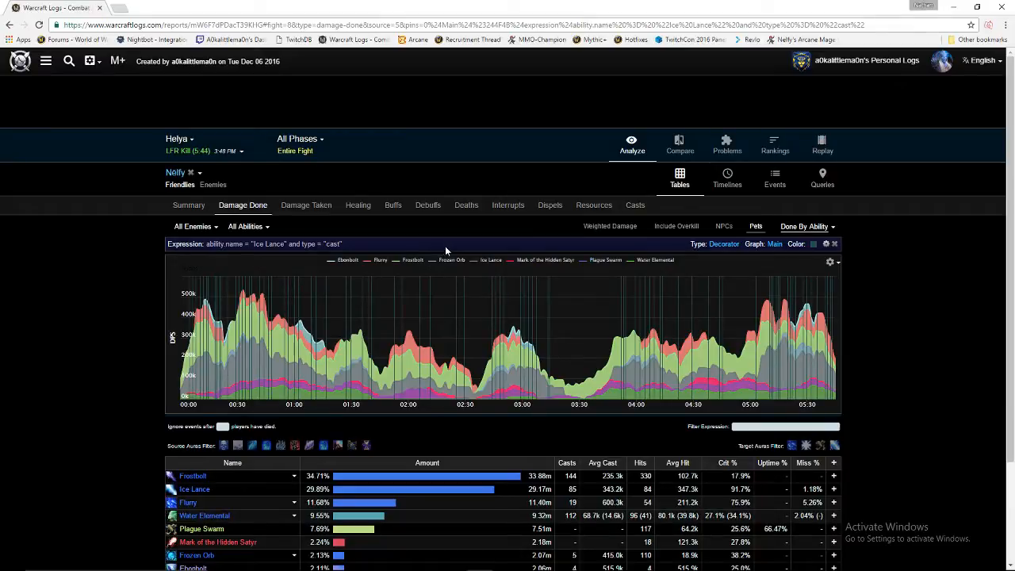
click(782, 427)
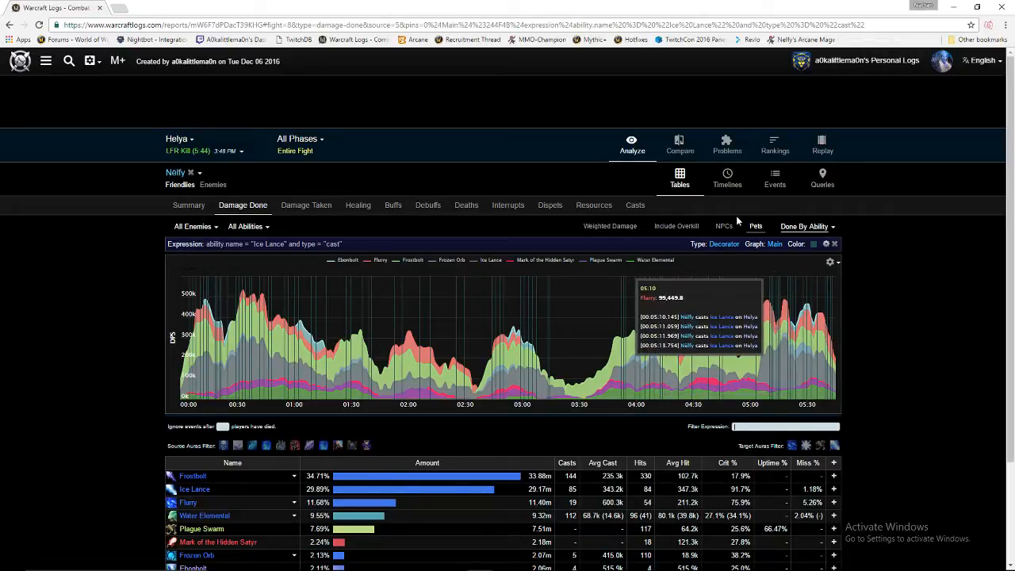
click(822, 176)
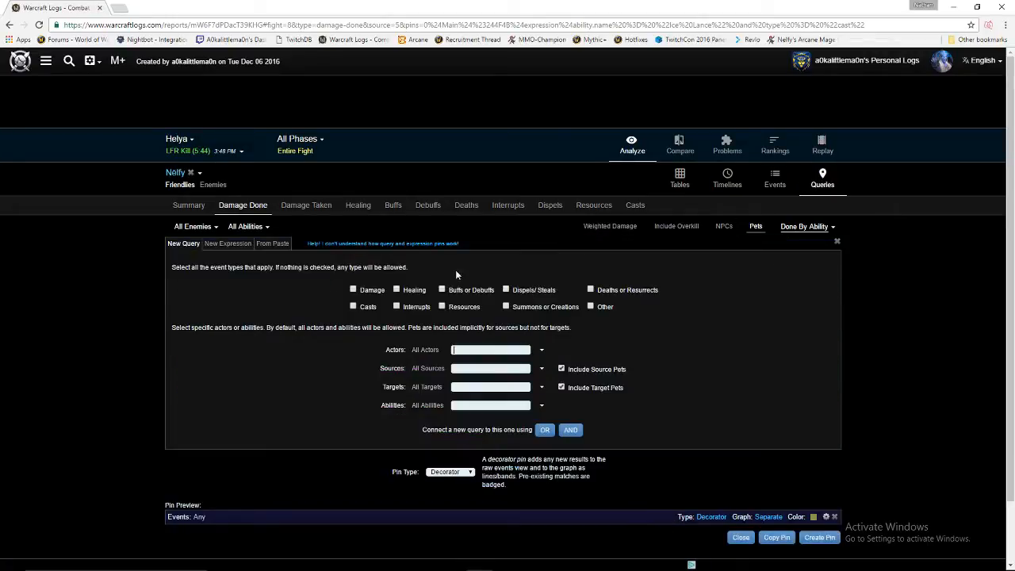
Write a new expression: Ice Lance casts in range from type = "applybuff" and ability.name = ".
click(230, 243)
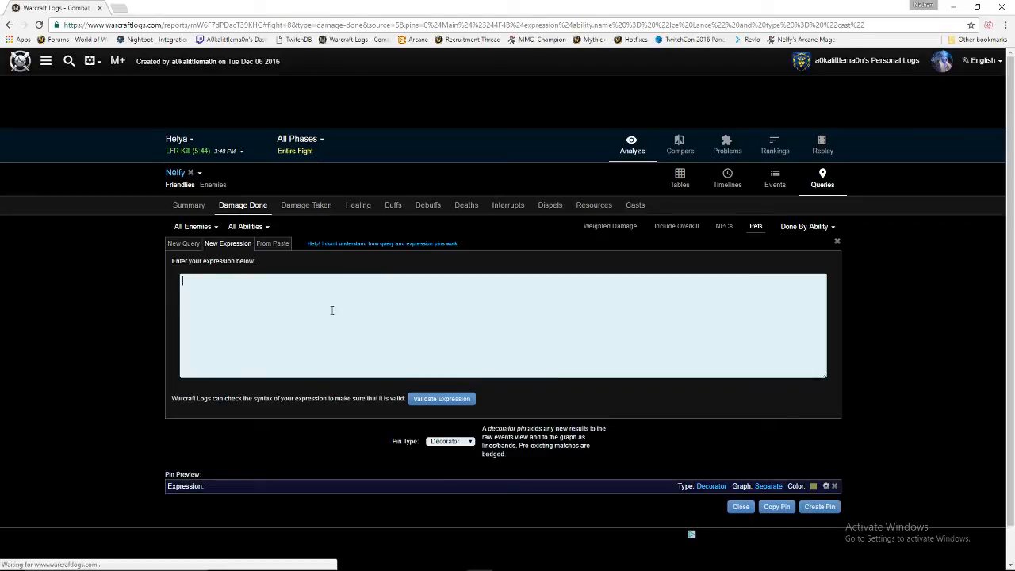
text(abilit)
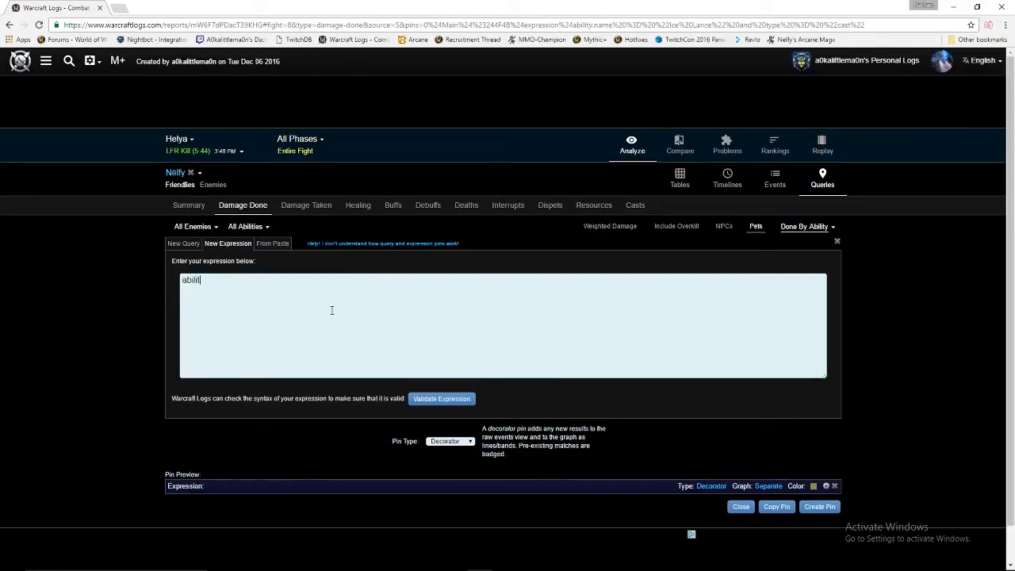
text(y.name =)
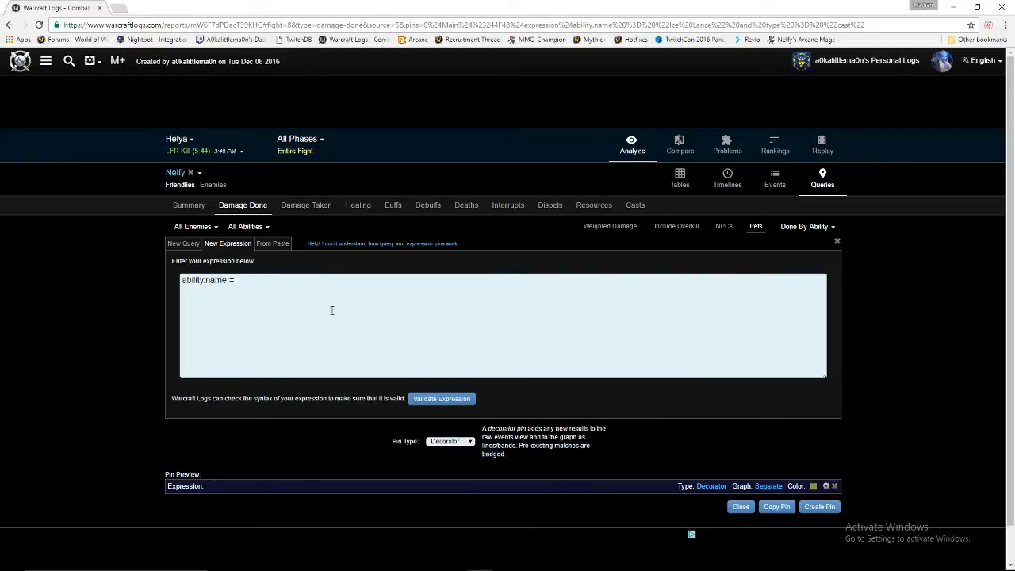
text( "Ice Lance" and type = "c)
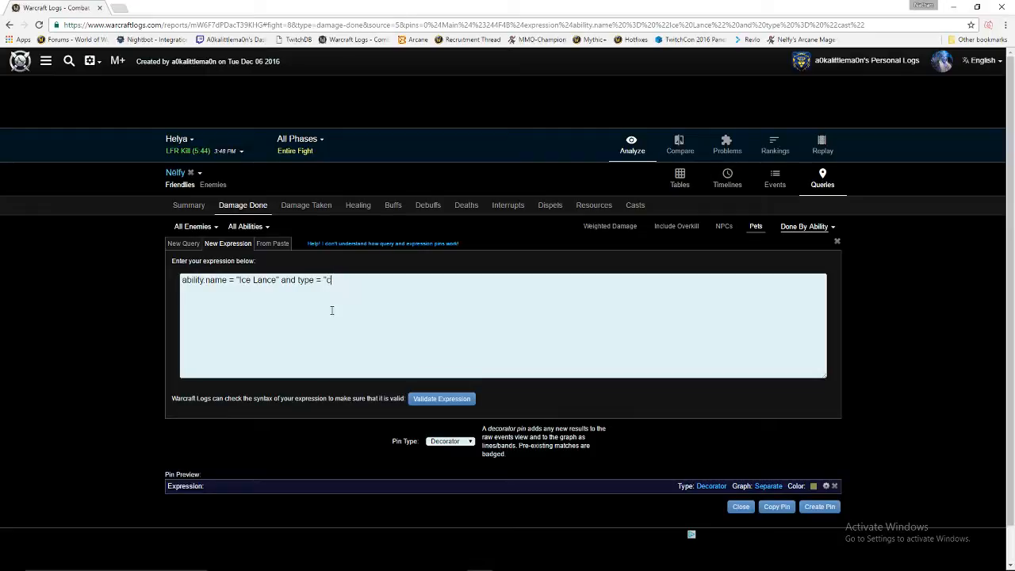
text(ast")
text(and )
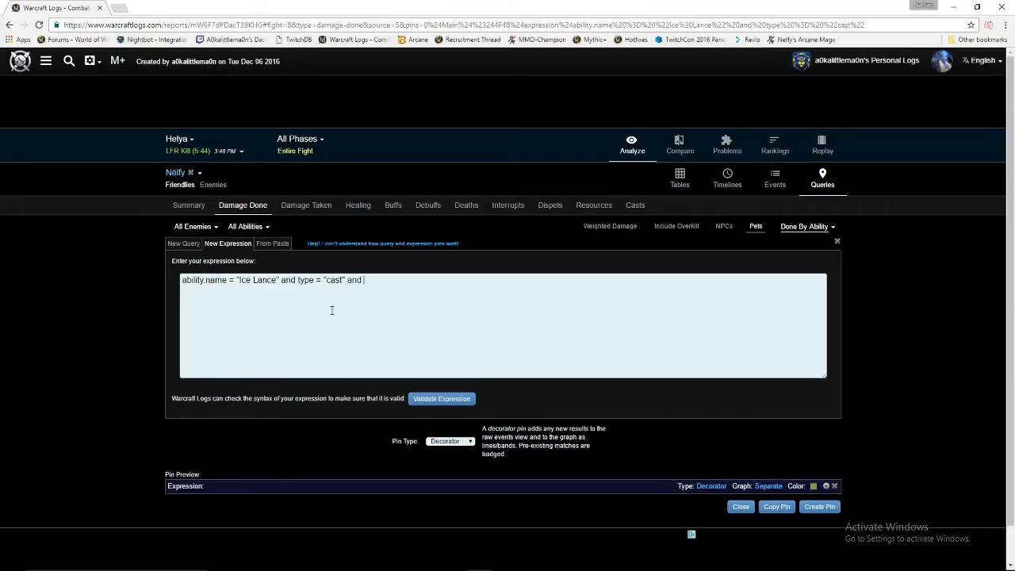
text(in range from type )
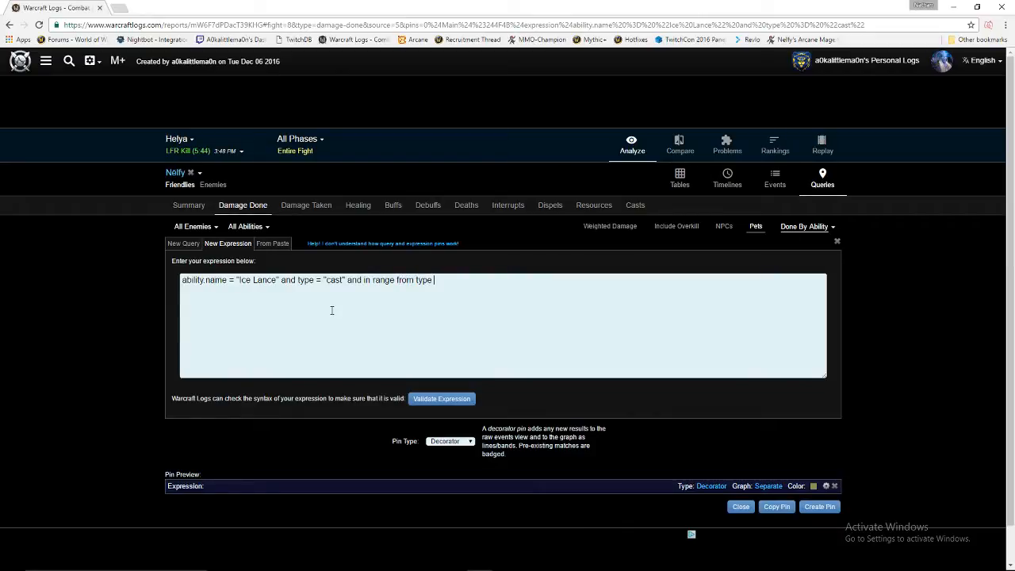
text(= "a)
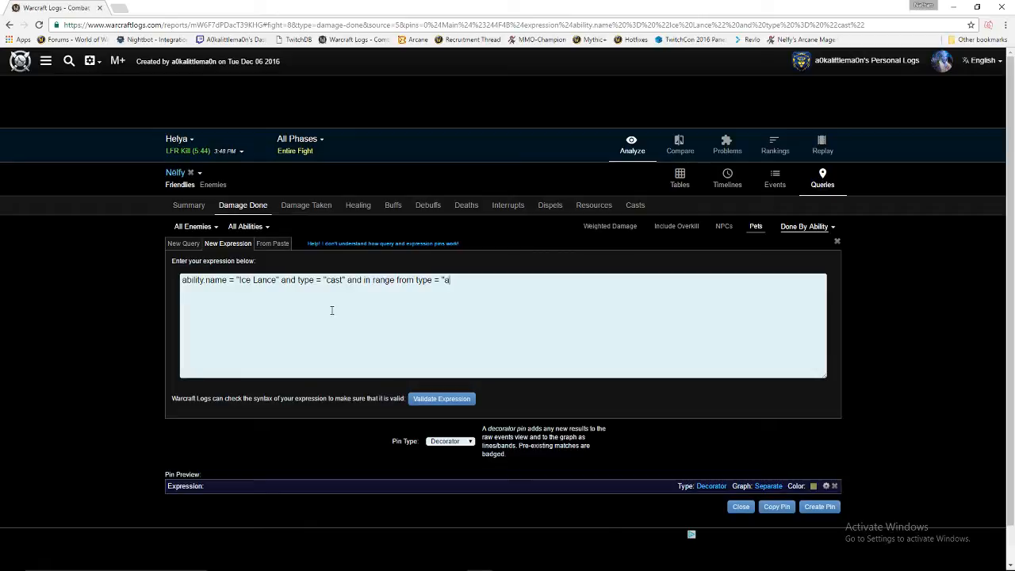
text(pply)
text(buff" and abilit)
text(.name)
key(BackSpace)
key(BackSpace)
key(BackSpace)
key(BackSpace)
key(BackSpace)
text(y.name)
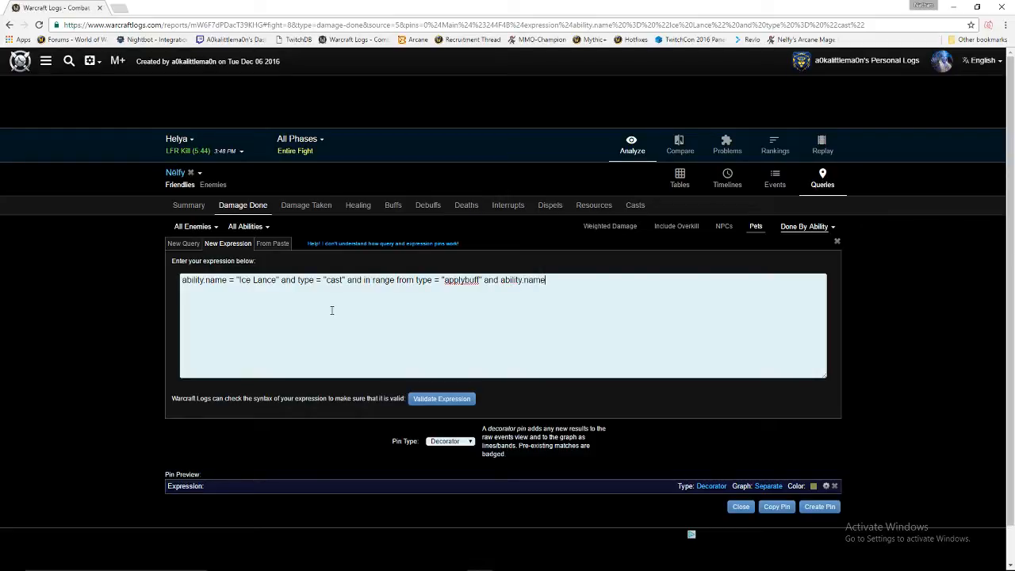
text( = ")
Finish the range from Fingers of Frost to "remove buff" by source end and validate it.
drag(268, 279, 245, 280)
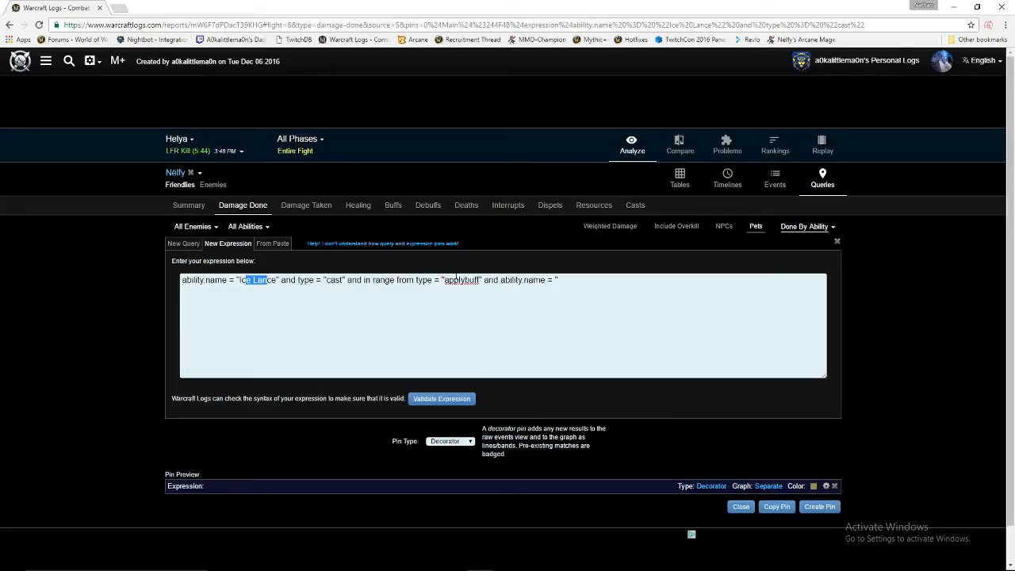
click(479, 280)
text(Fingers of Frost")
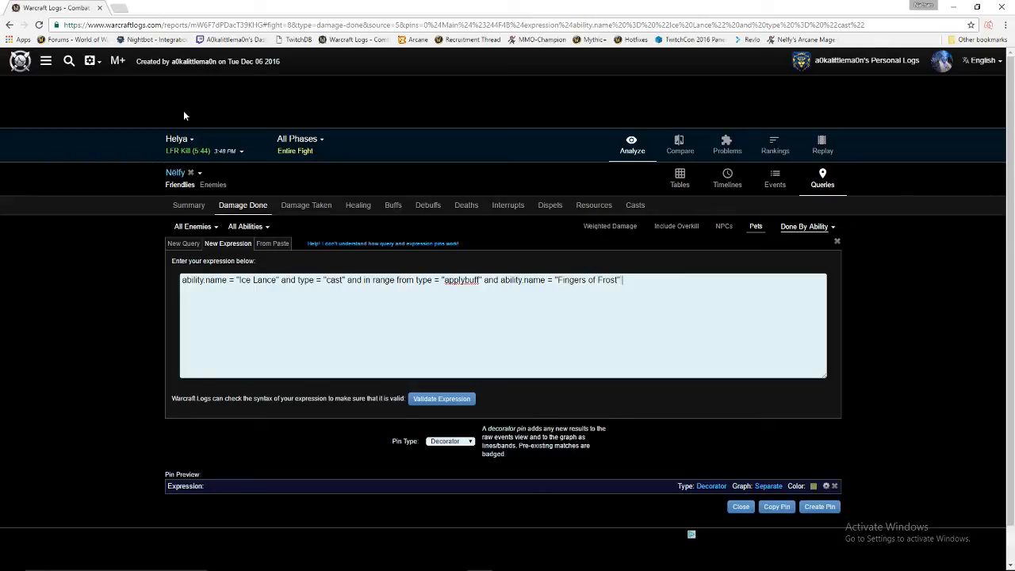
text(to type = "remove buff)
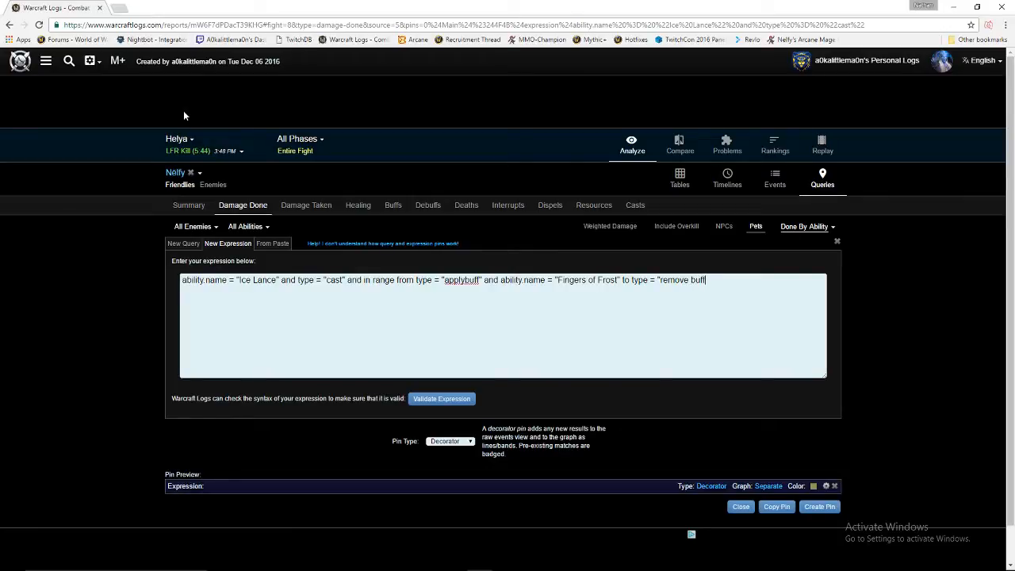
text(" and ability.name =)
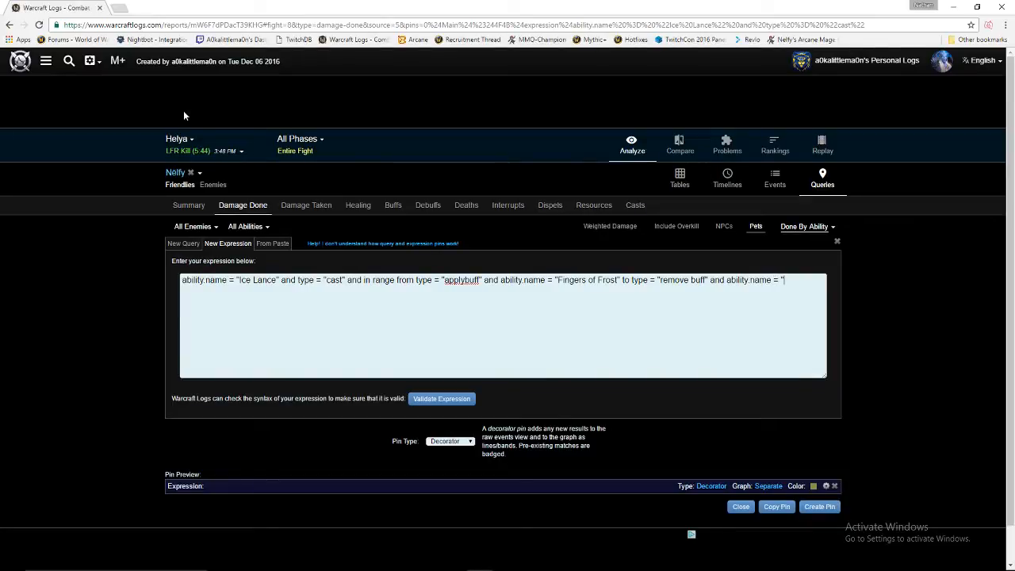
text(Fingers of Frost" by source end)
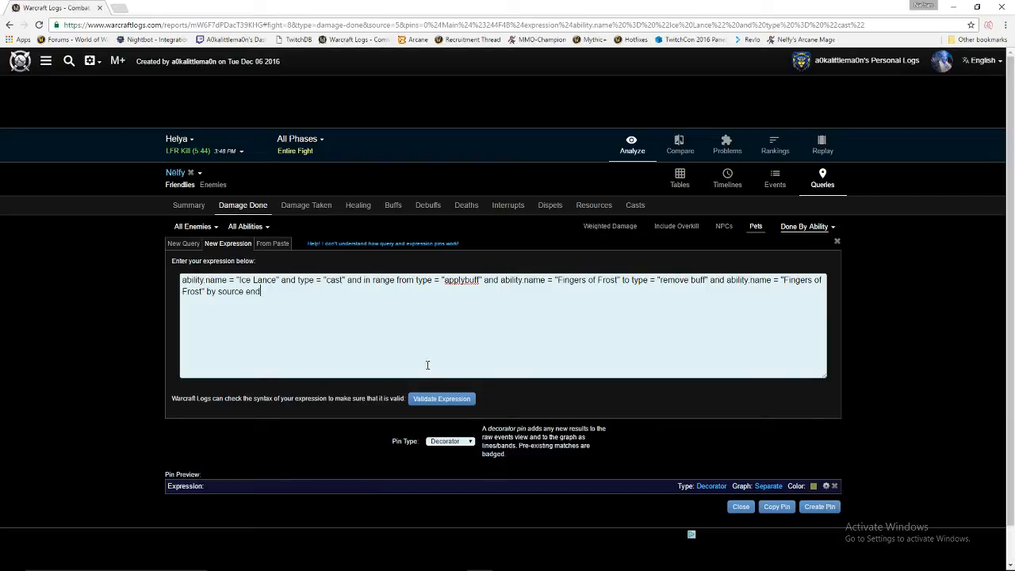
click(434, 399)
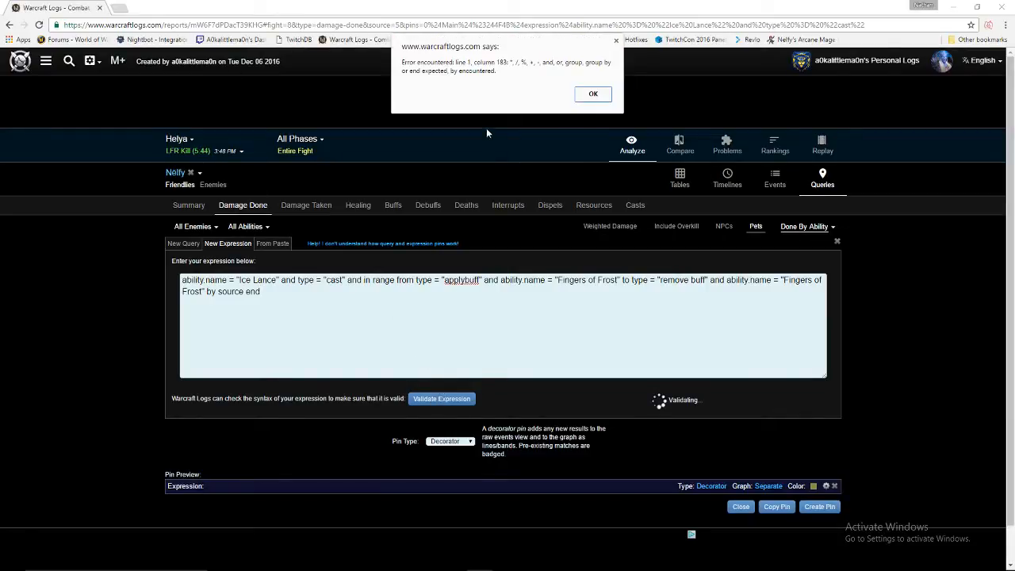
Insert "group" before "by", revalidate the expression successfully, and create the pin.
click(591, 94)
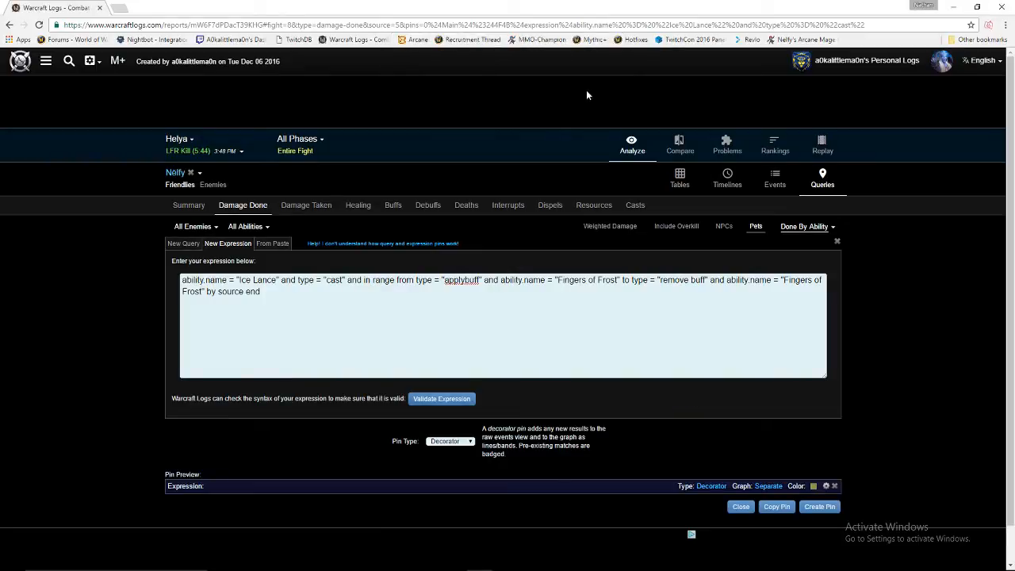
click(206, 291)
text(group)
click(440, 400)
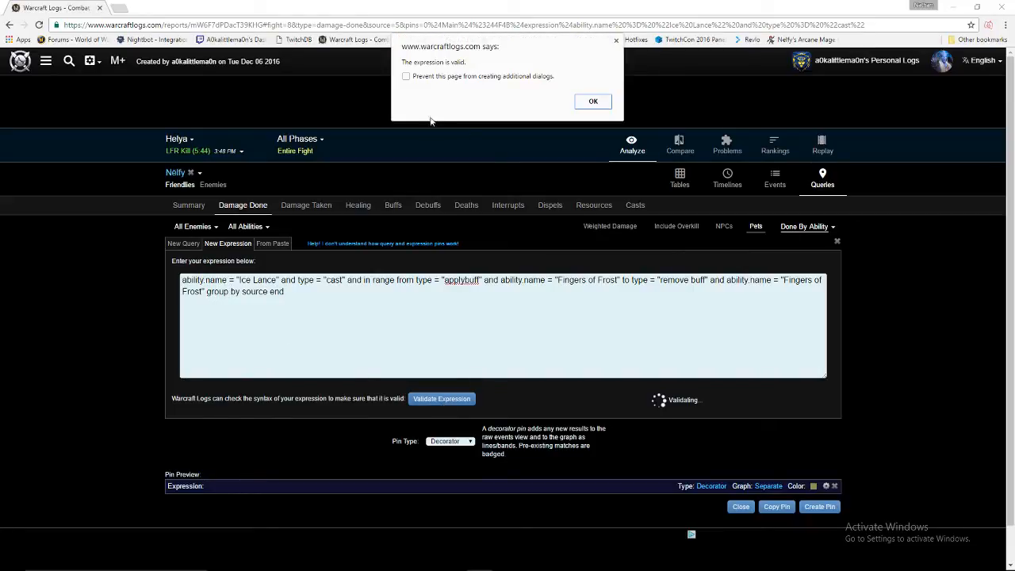
click(593, 102)
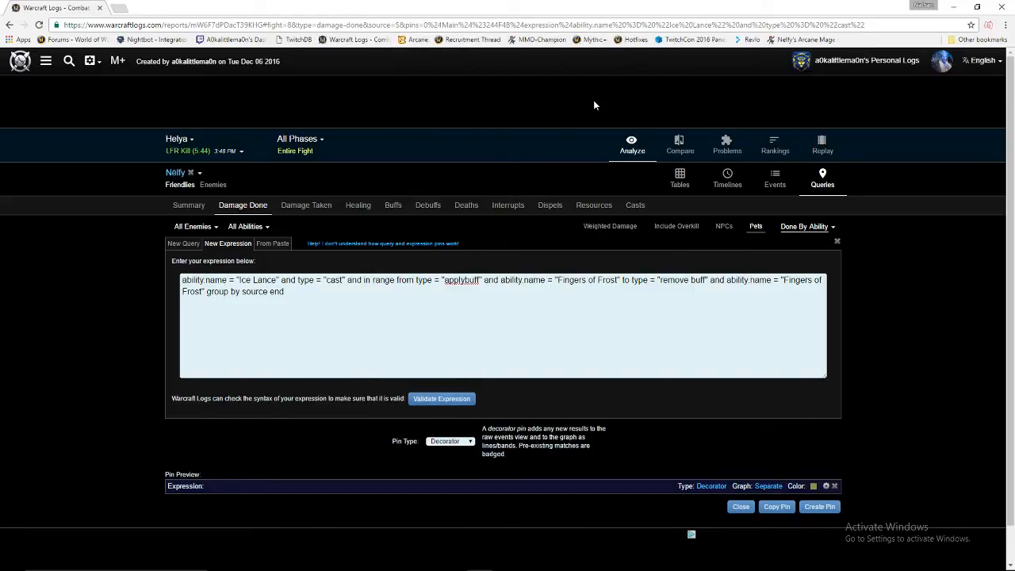
click(818, 507)
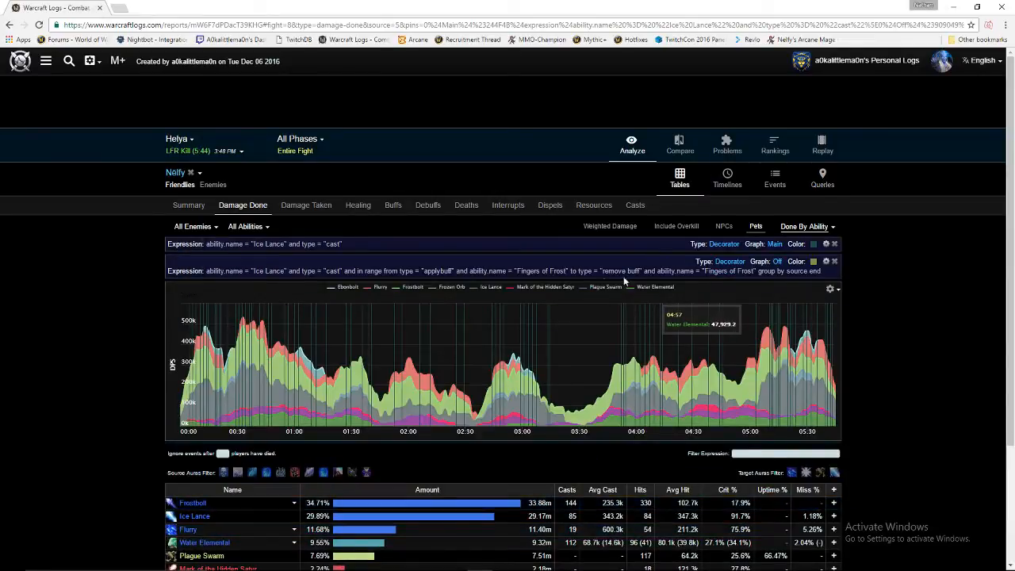
Show the Fingers of Frost pin on the Main graph in light grey.
click(778, 262)
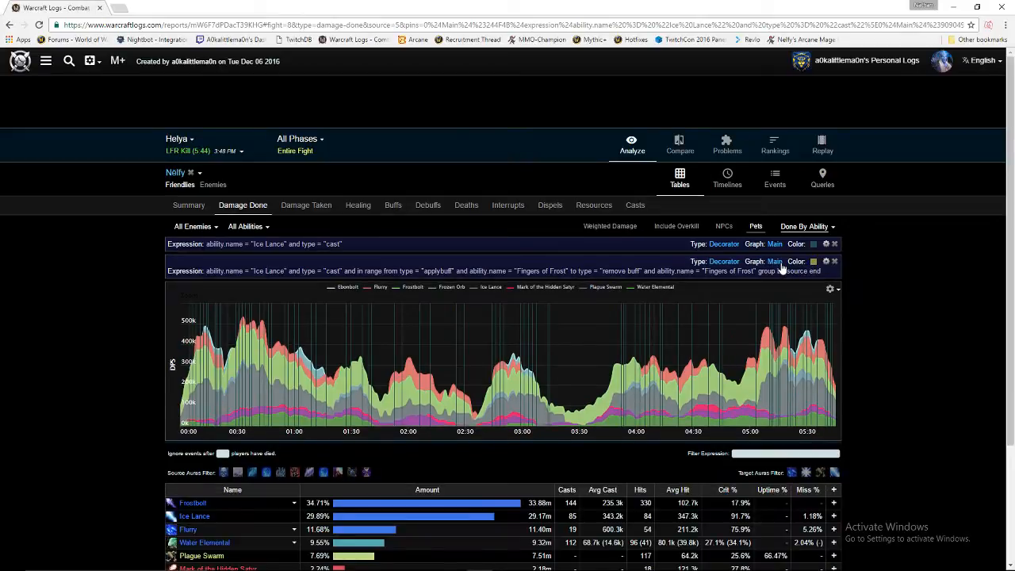
click(733, 263)
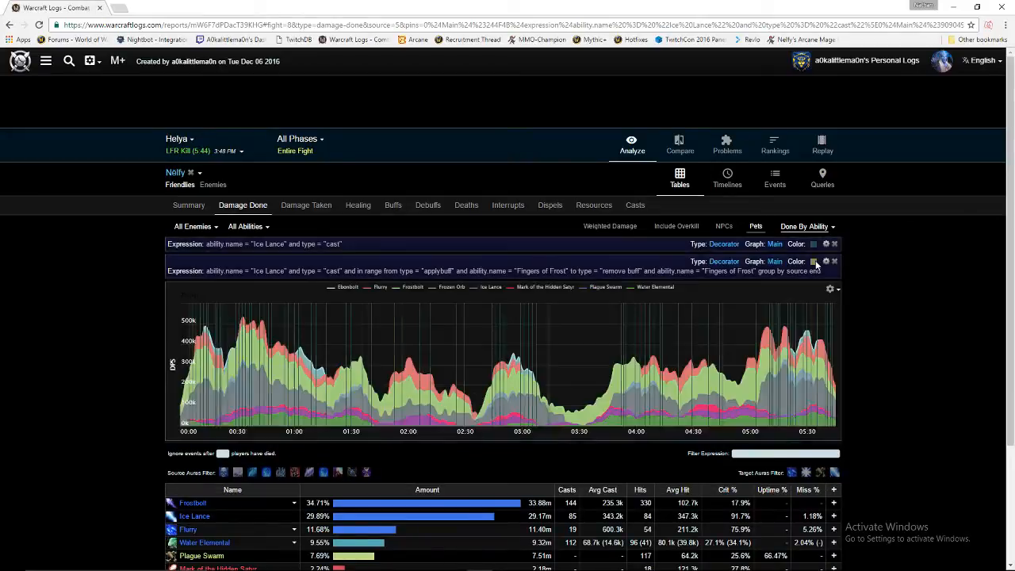
click(813, 261)
click(818, 283)
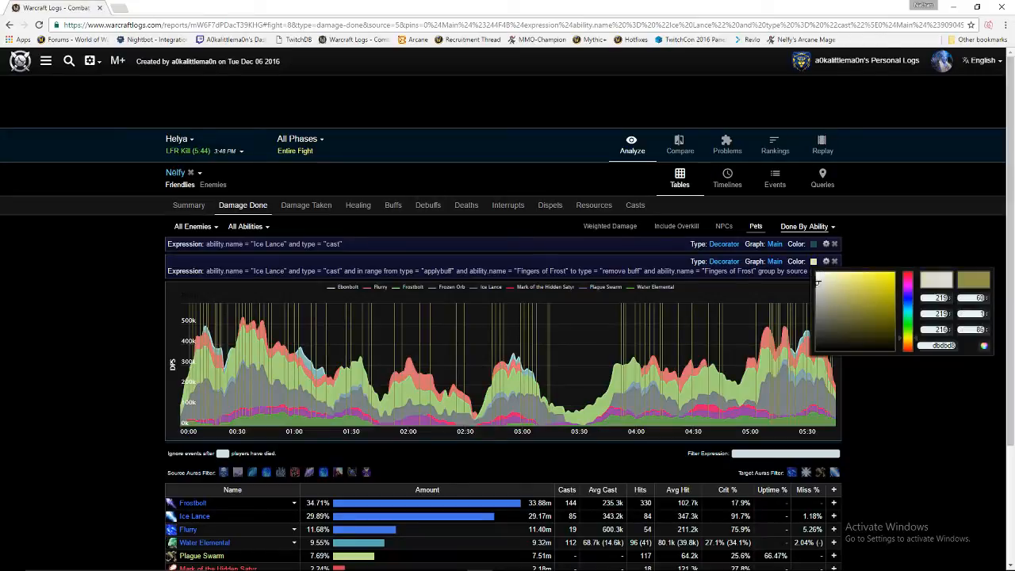
click(880, 241)
Colour the plain Ice Lance cast pin bright red.
click(813, 245)
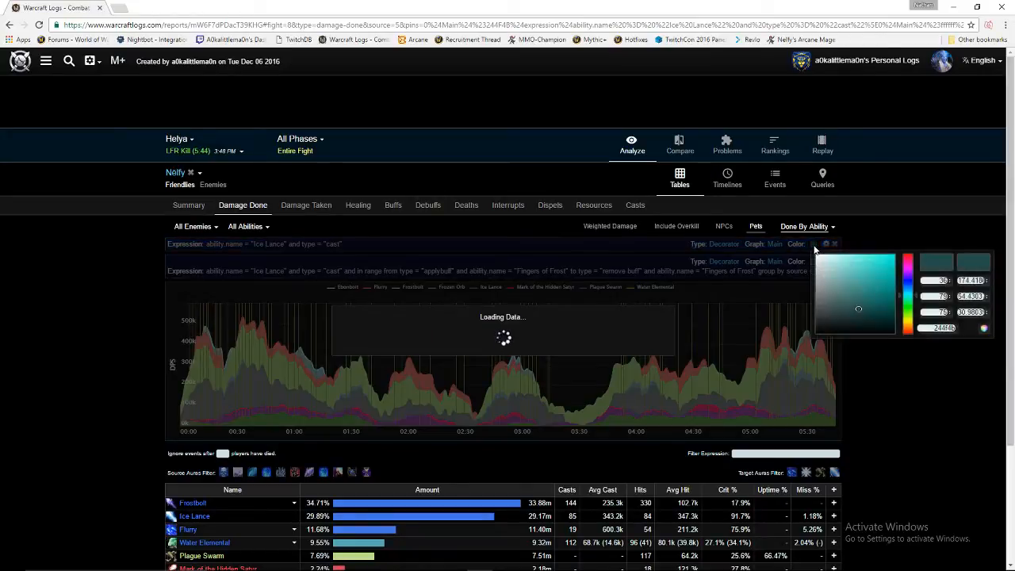
click(906, 256)
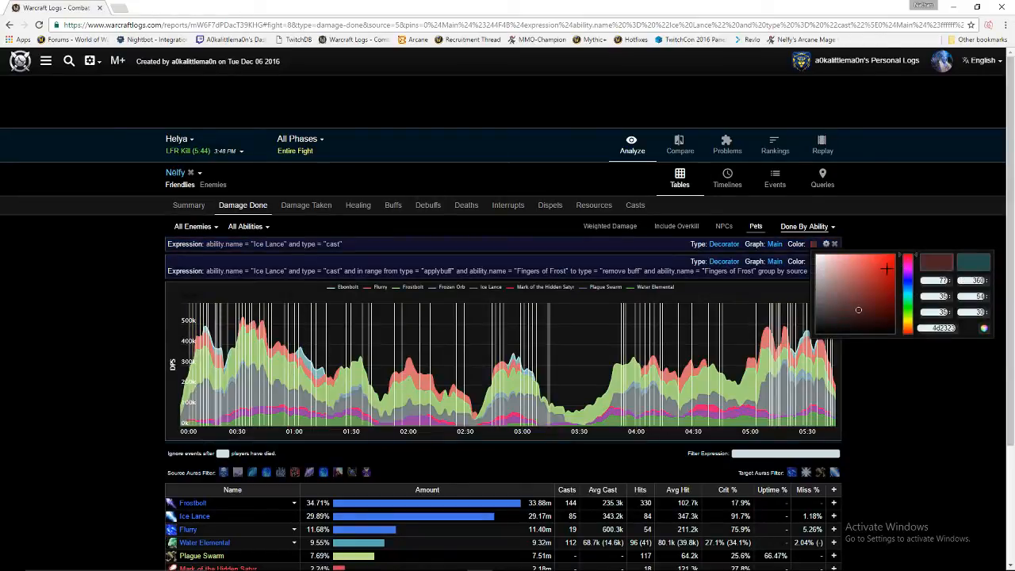
click(893, 256)
click(909, 222)
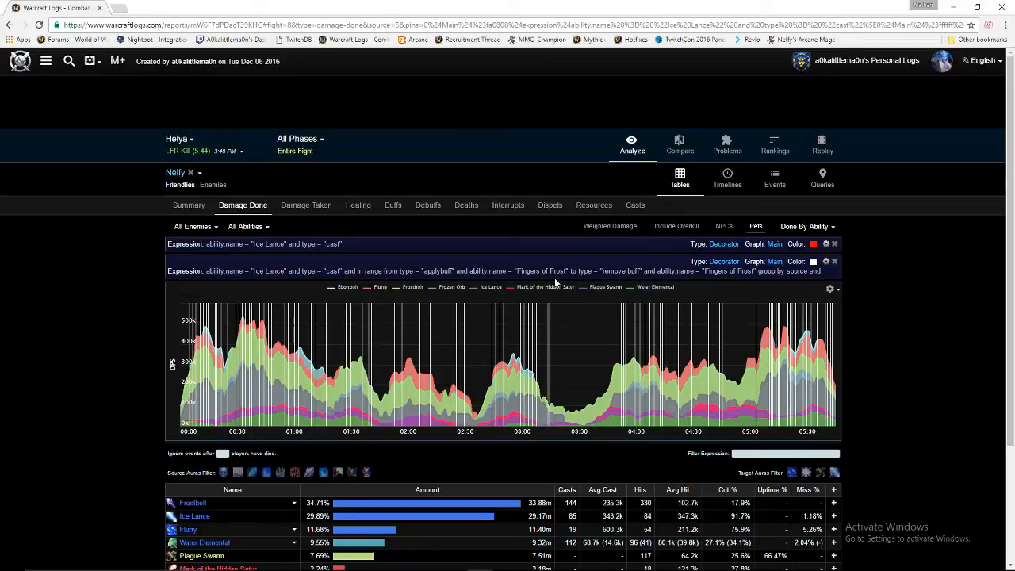
Reopen the Fingers of Frost pin's expression and show the guild's recent reports list.
click(827, 263)
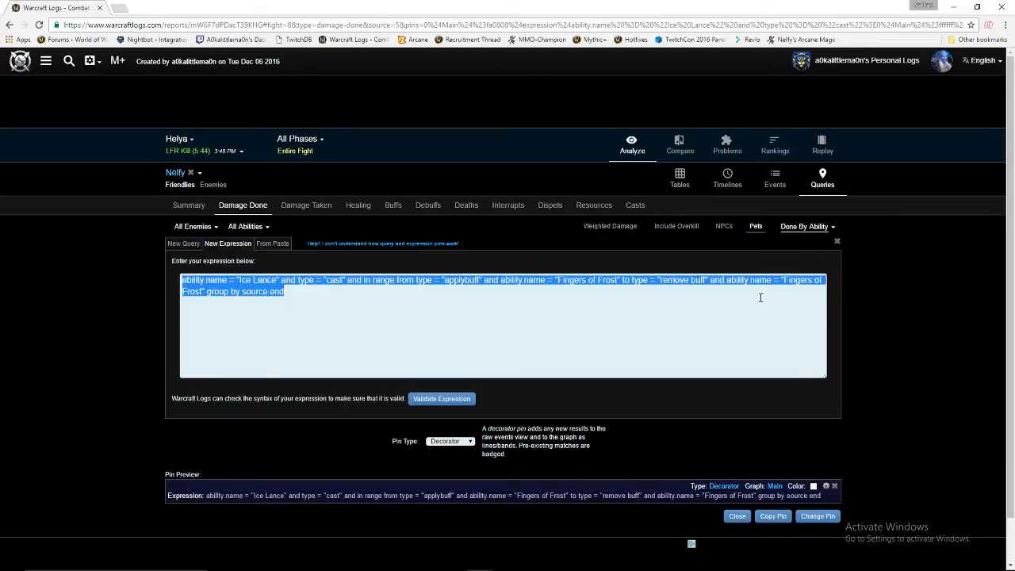
click(761, 298)
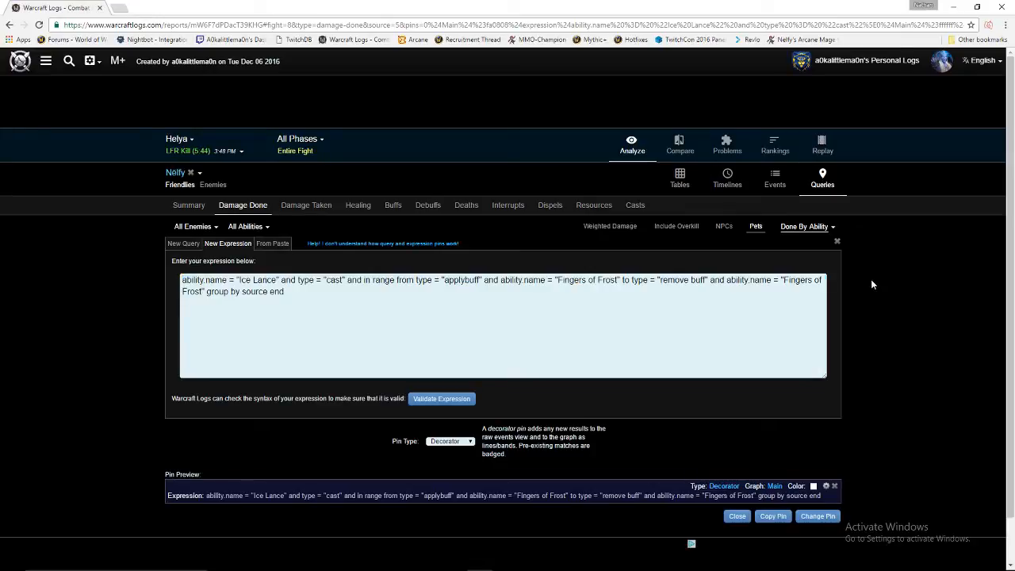
click(940, 62)
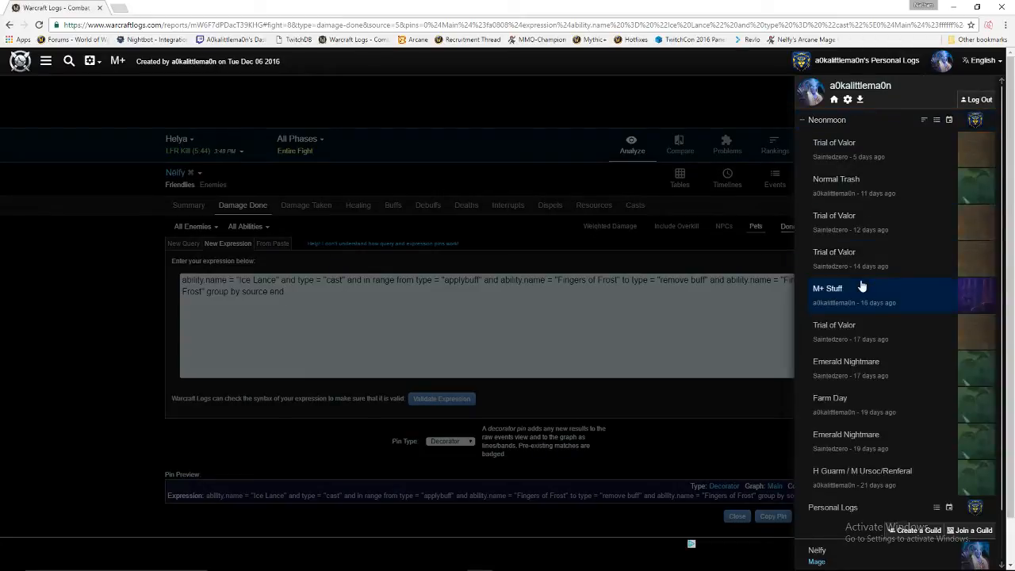
Open the Farm Day report and load Nythendra's Heroic Kill 1.
click(840, 400)
click(211, 178)
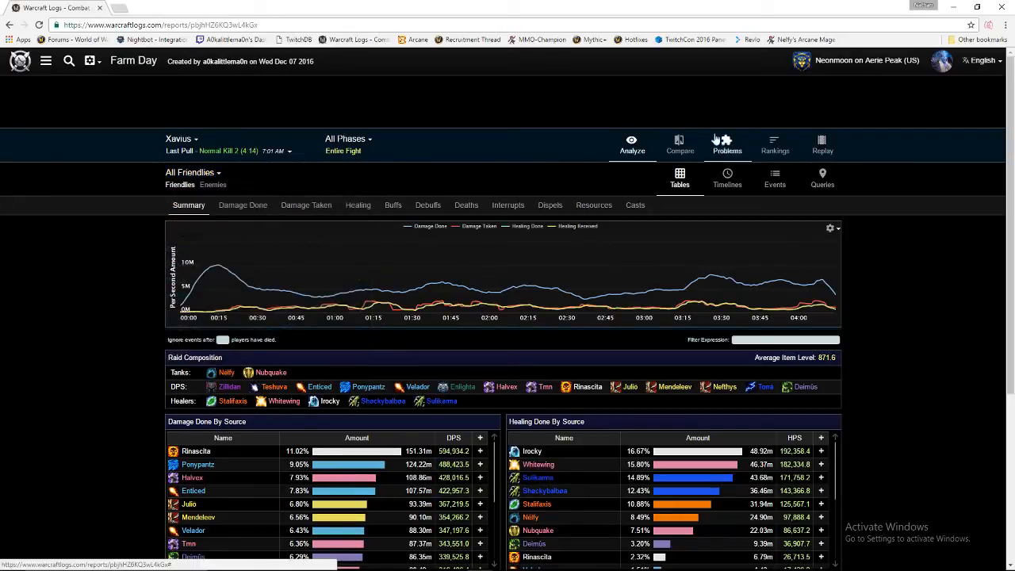
click(940, 64)
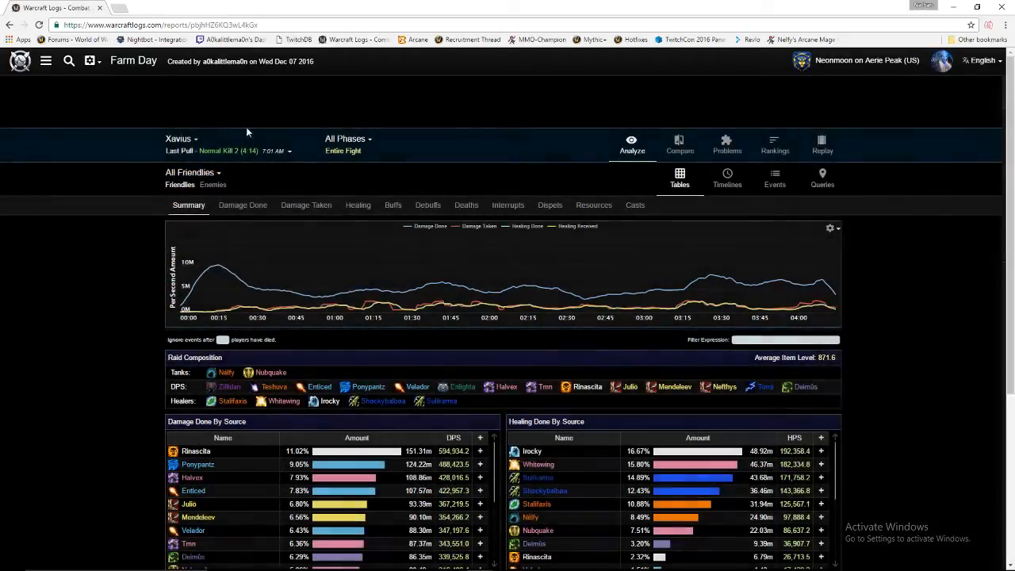
click(178, 139)
click(195, 160)
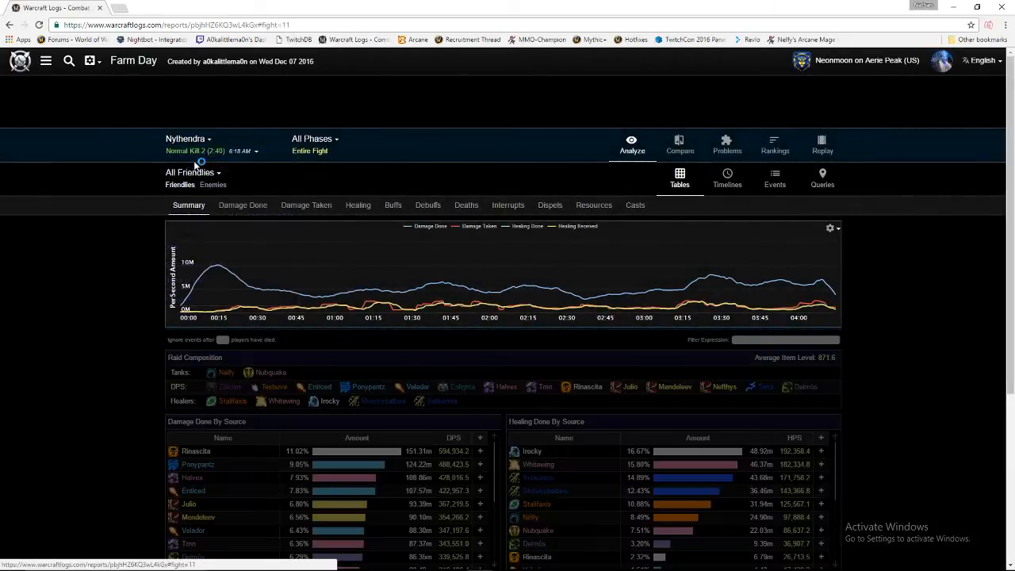
click(198, 154)
click(182, 201)
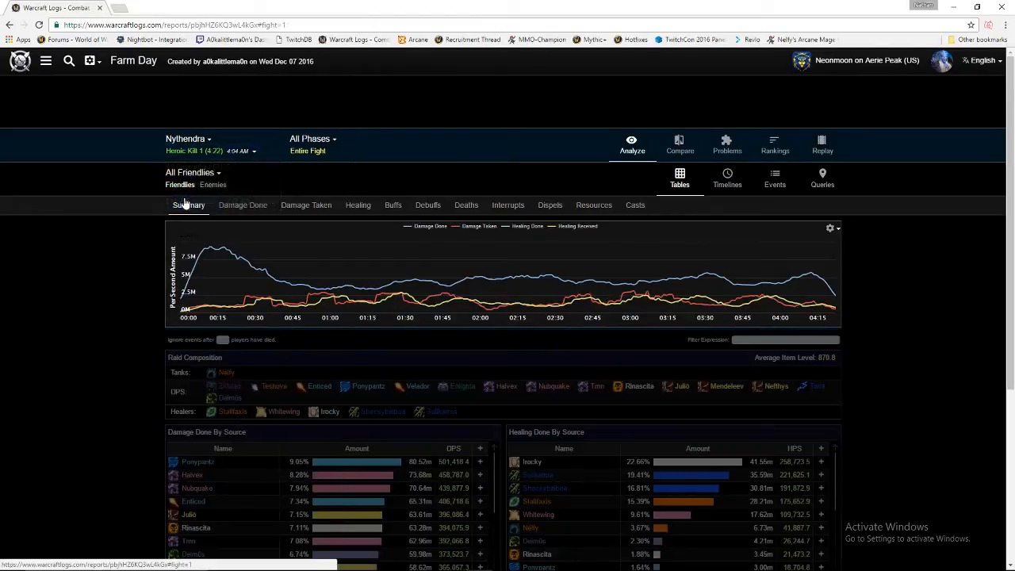
Open a Trial of Valor report from the guild's list of reports.
click(941, 61)
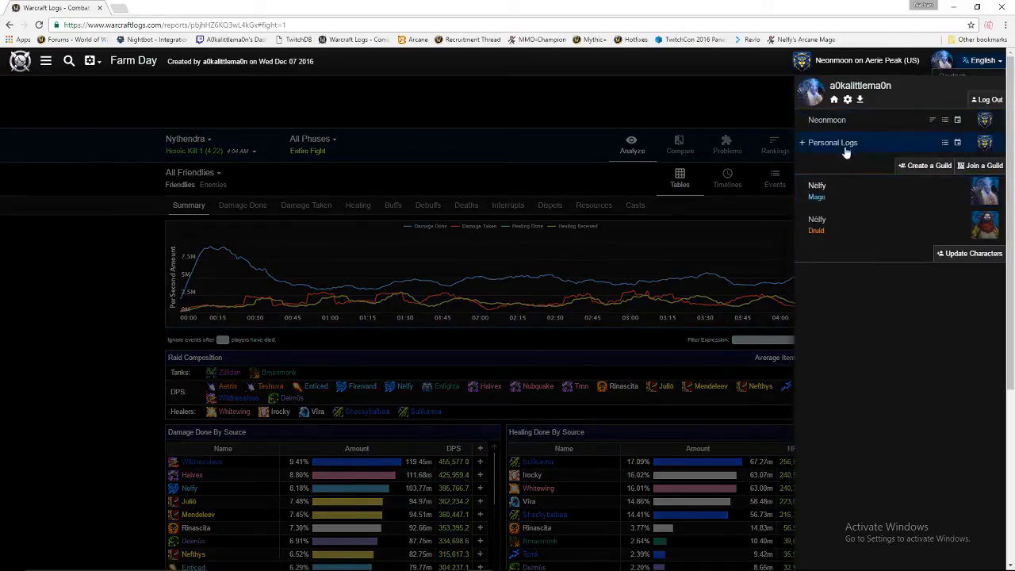
click(833, 119)
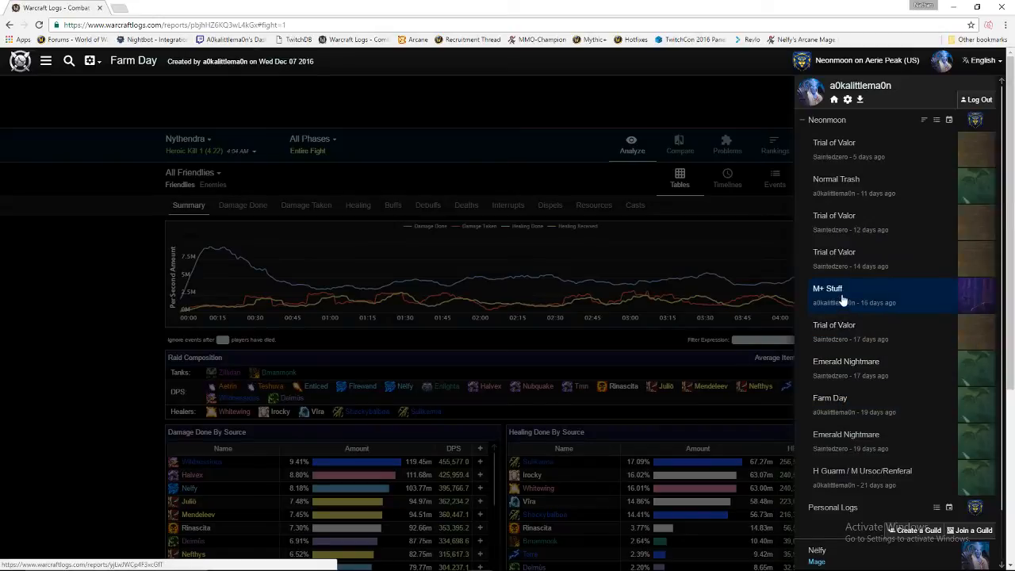
click(842, 260)
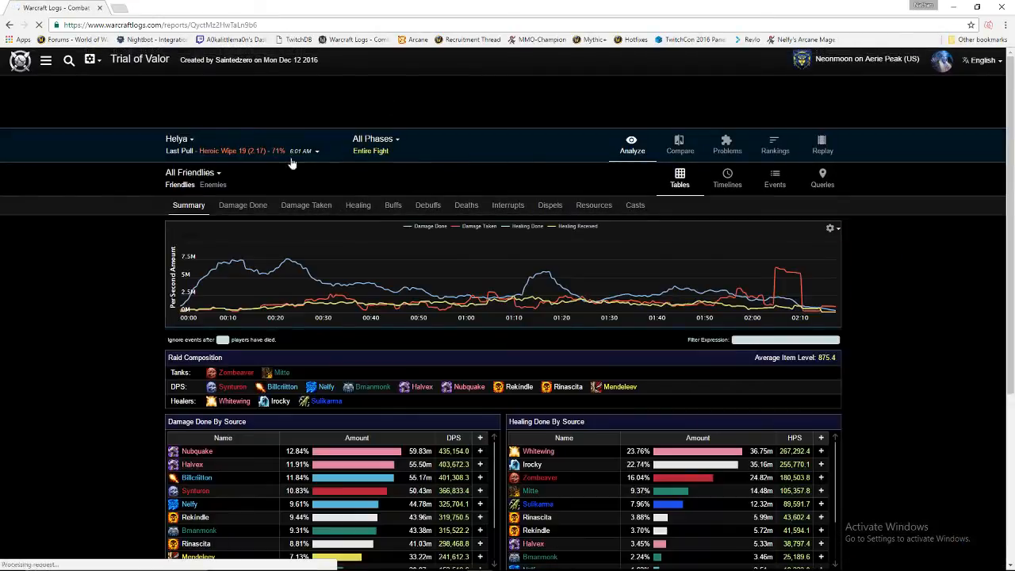
click(178, 139)
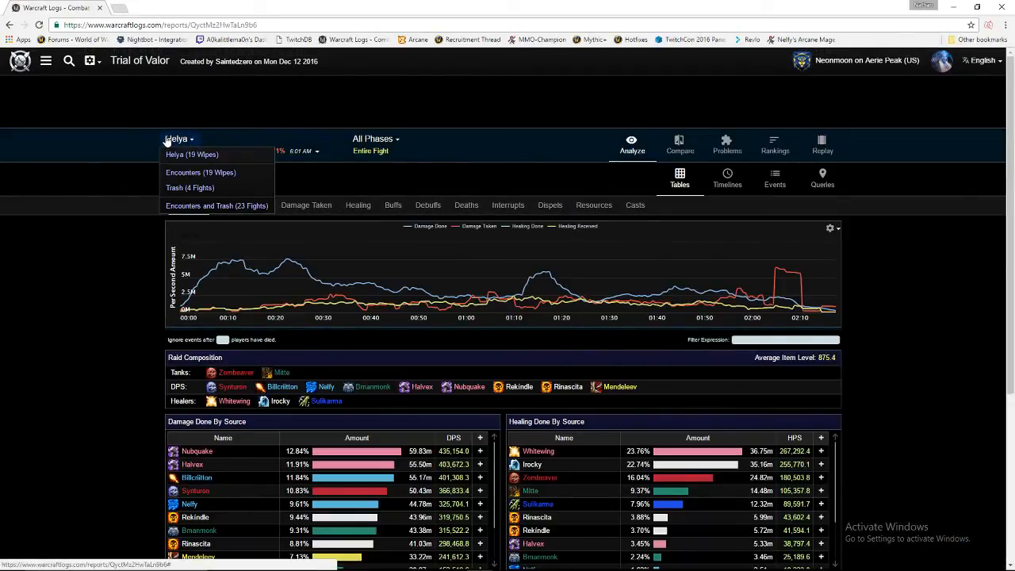
Load another Trial of Valor report's Ursoc fight and show the frost mage's summary.
click(940, 63)
click(849, 119)
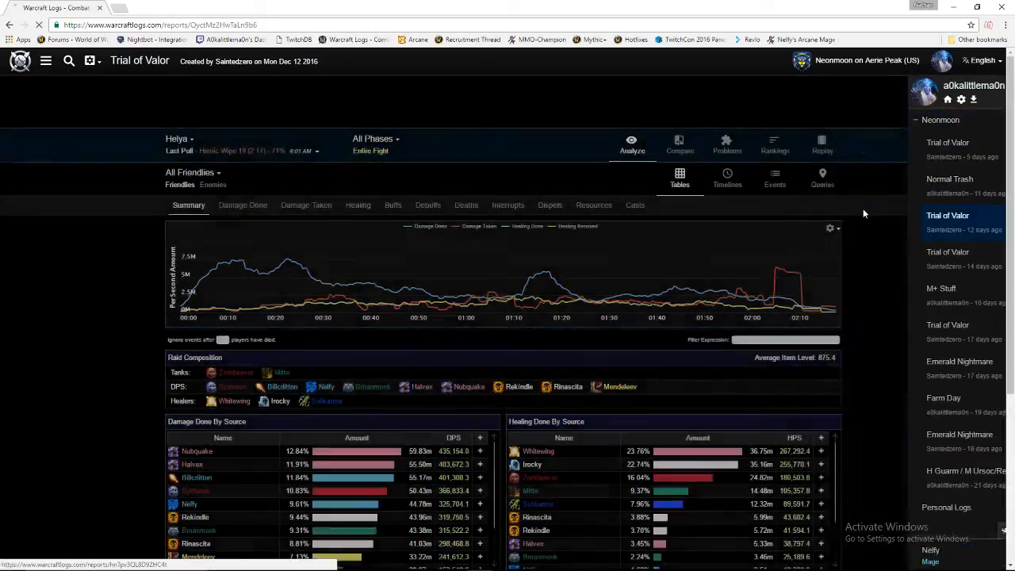
click(863, 209)
click(176, 138)
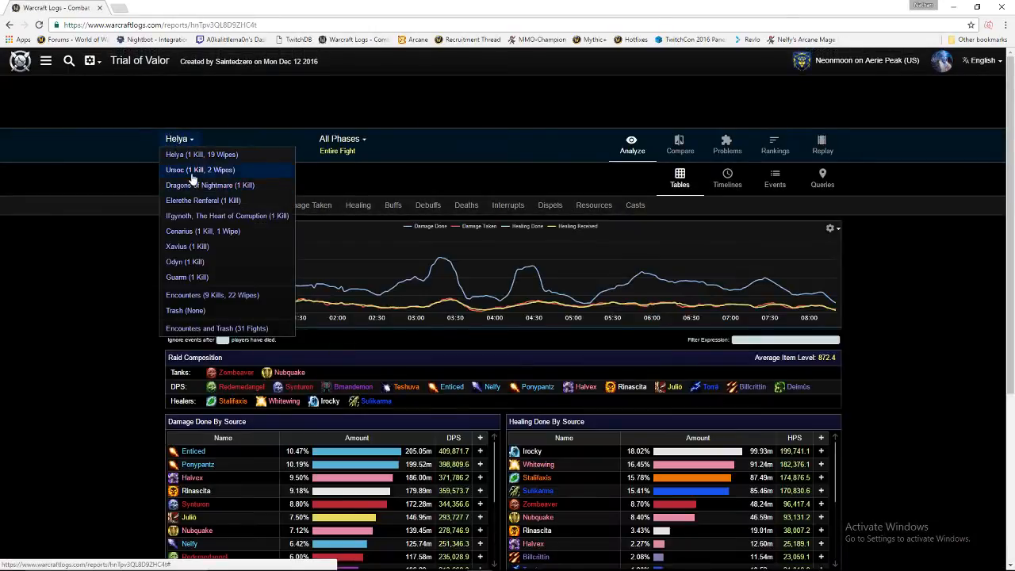
click(191, 171)
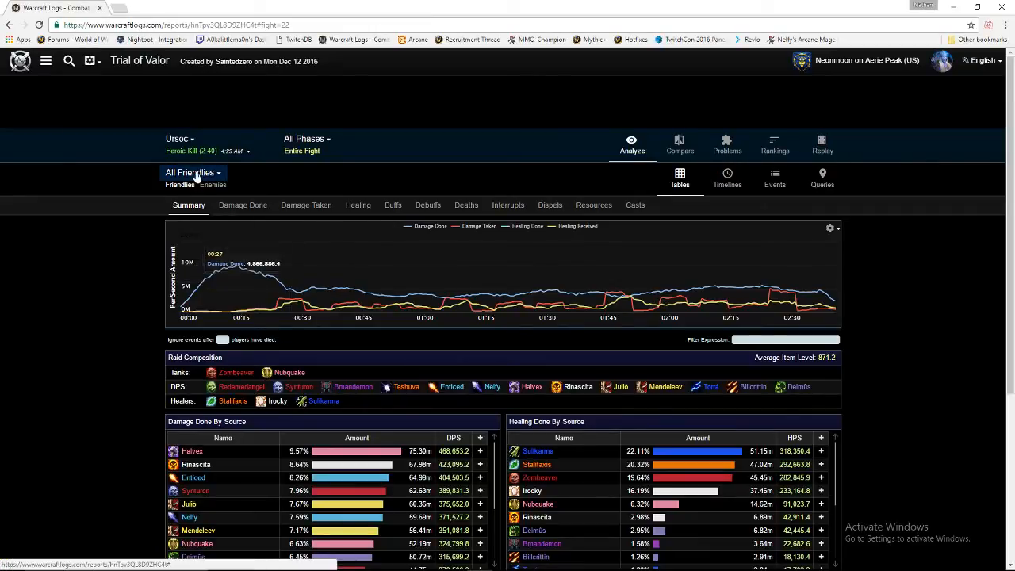
click(196, 176)
click(190, 294)
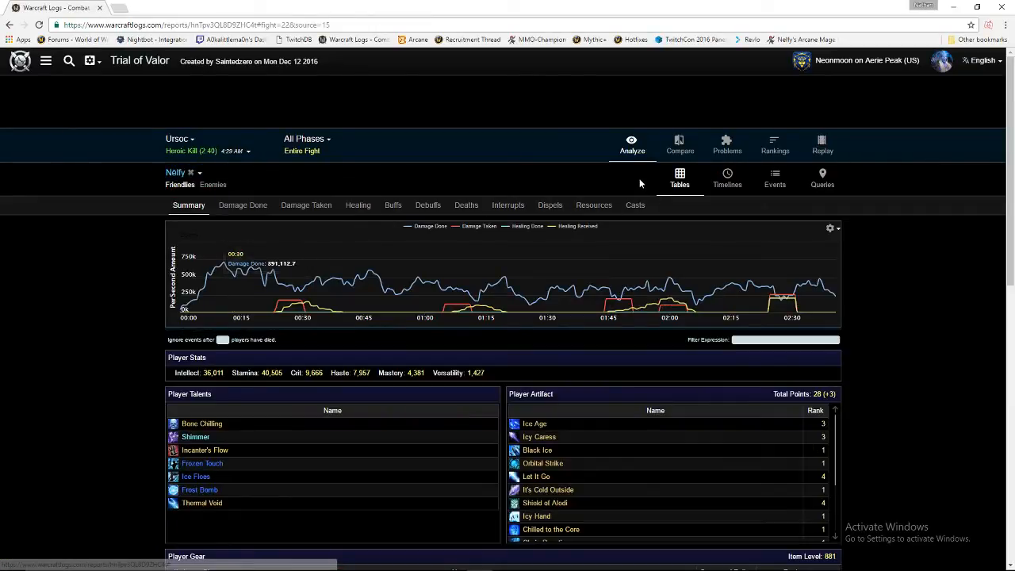
Paste the Fingers of Frost expression, graph it on Main, and make it a Casts decorator pin.
click(760, 339)
key(ctrl+v)
key(Return)
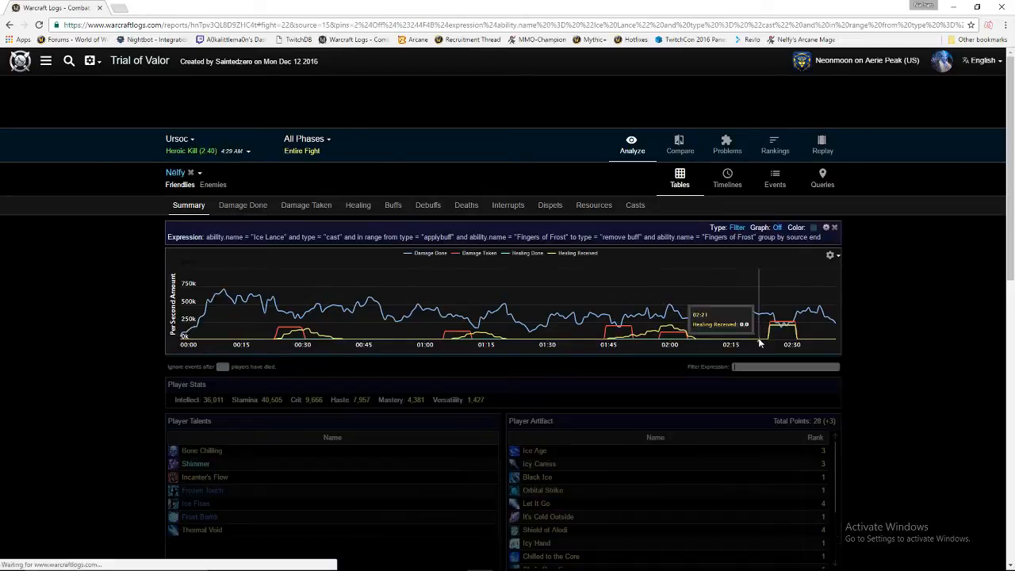
click(779, 228)
click(634, 208)
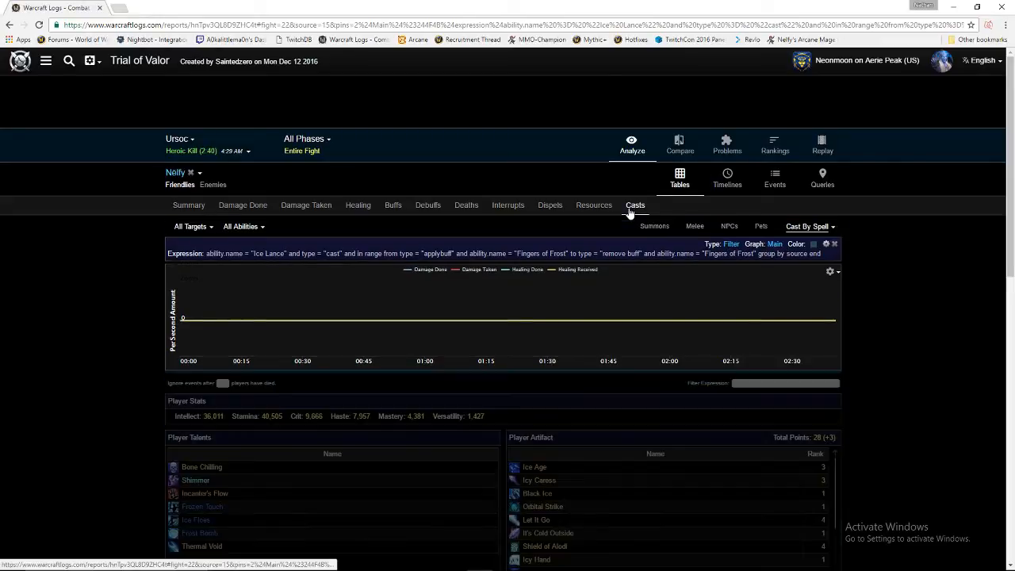
click(731, 245)
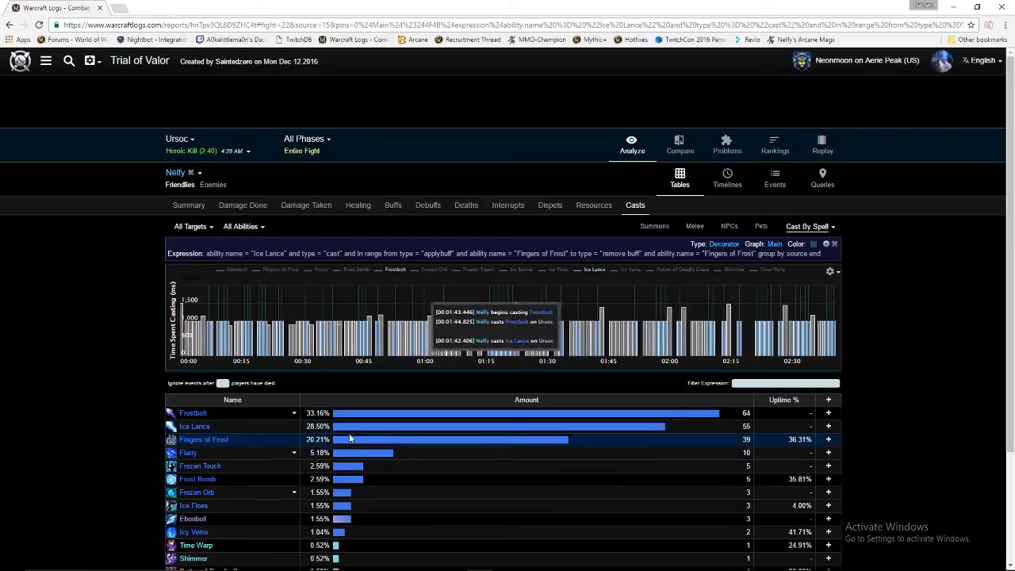
Add an Ice Lance casts pin on the Main graph and colour the expression pin near-white.
click(828, 426)
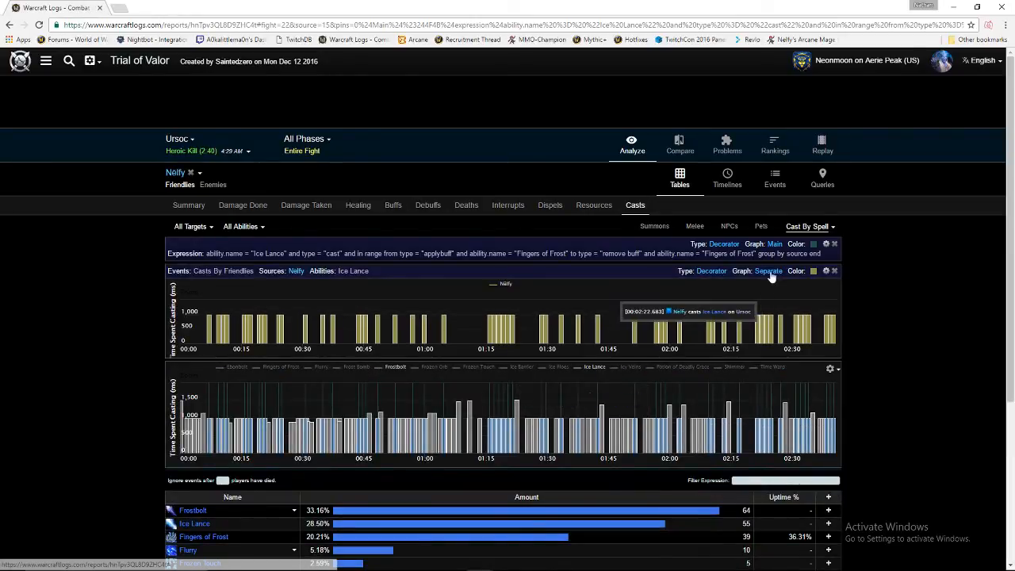
click(767, 270)
click(810, 246)
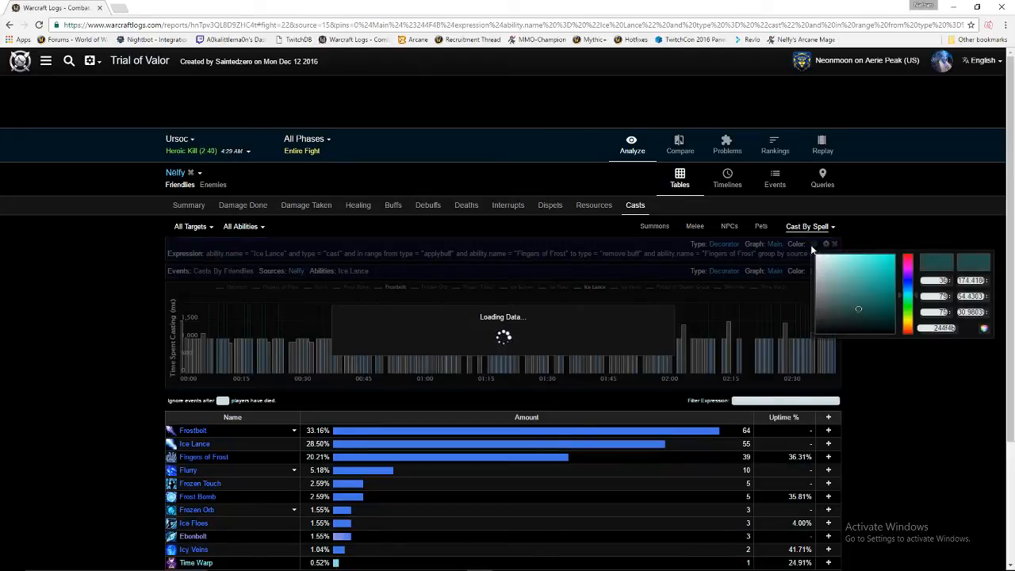
click(818, 258)
double_click(842, 246)
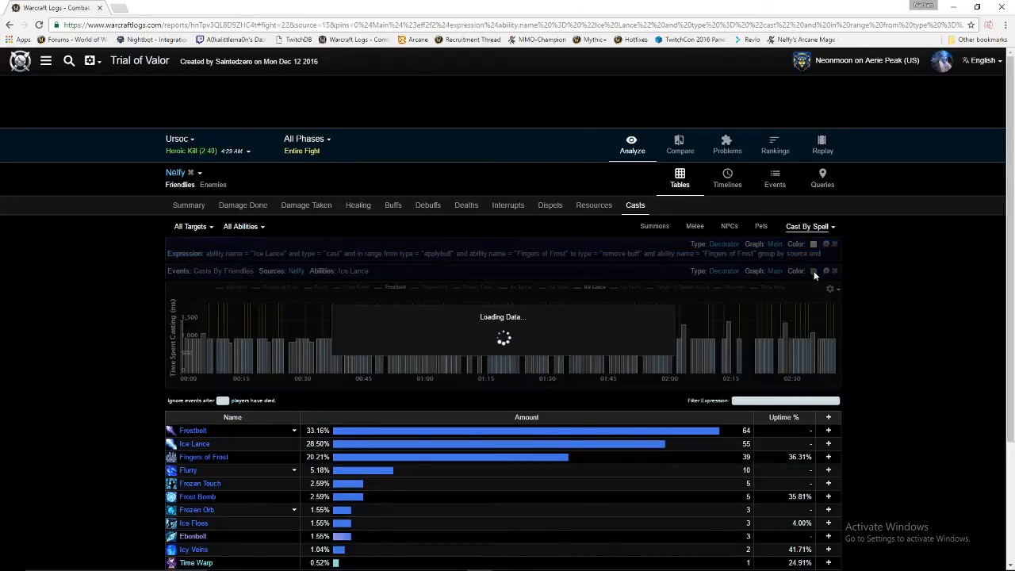
Colour the Ice Lance pin bright red, then remove the Ice Lance pin.
click(814, 270)
click(908, 283)
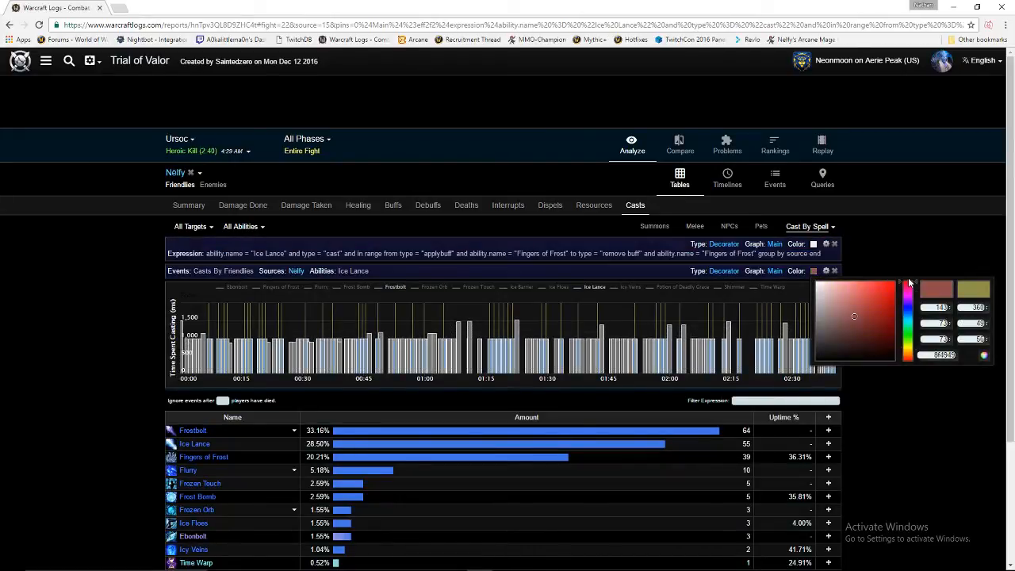
click(888, 287)
double_click(909, 241)
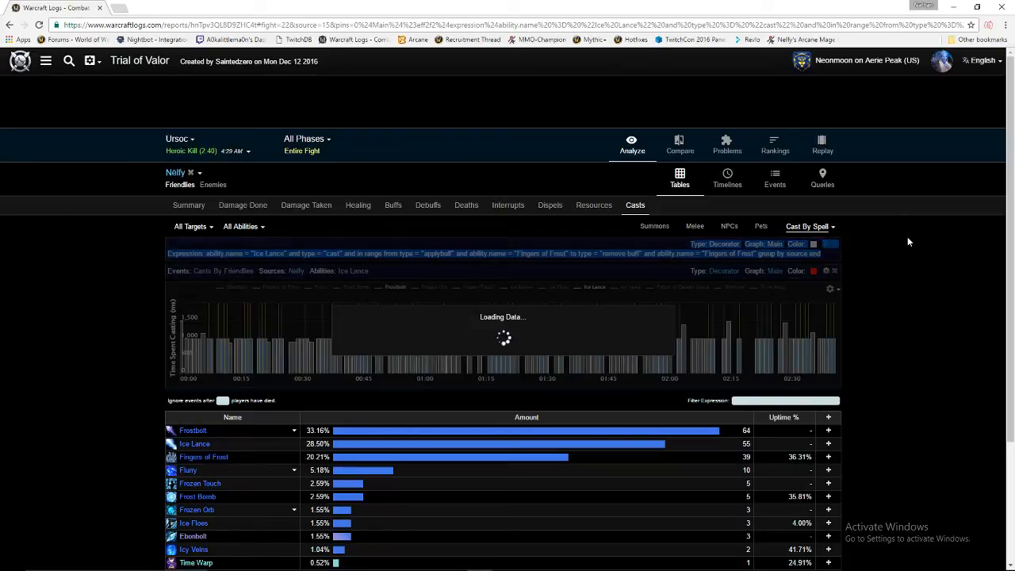
click(823, 255)
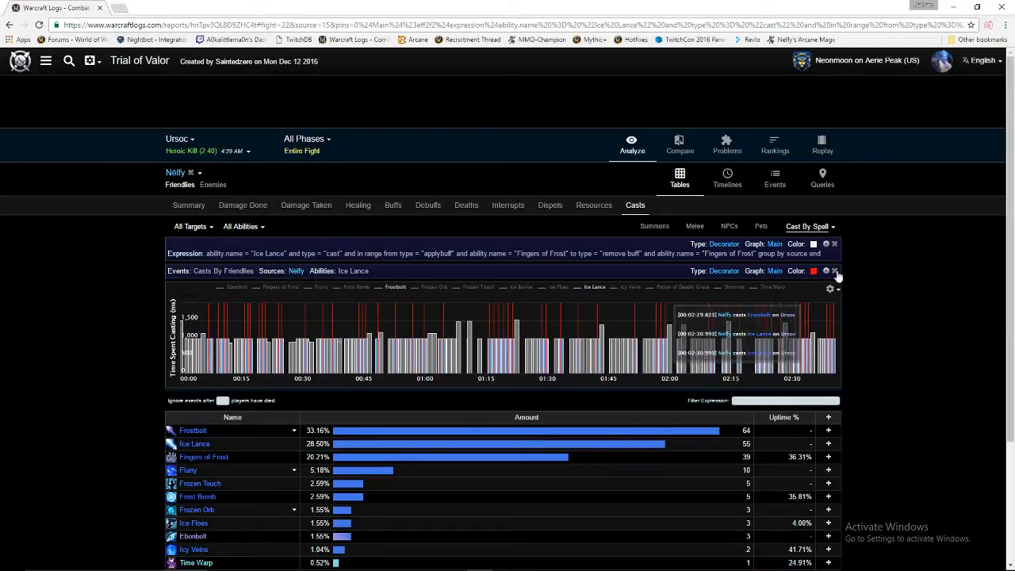
click(834, 270)
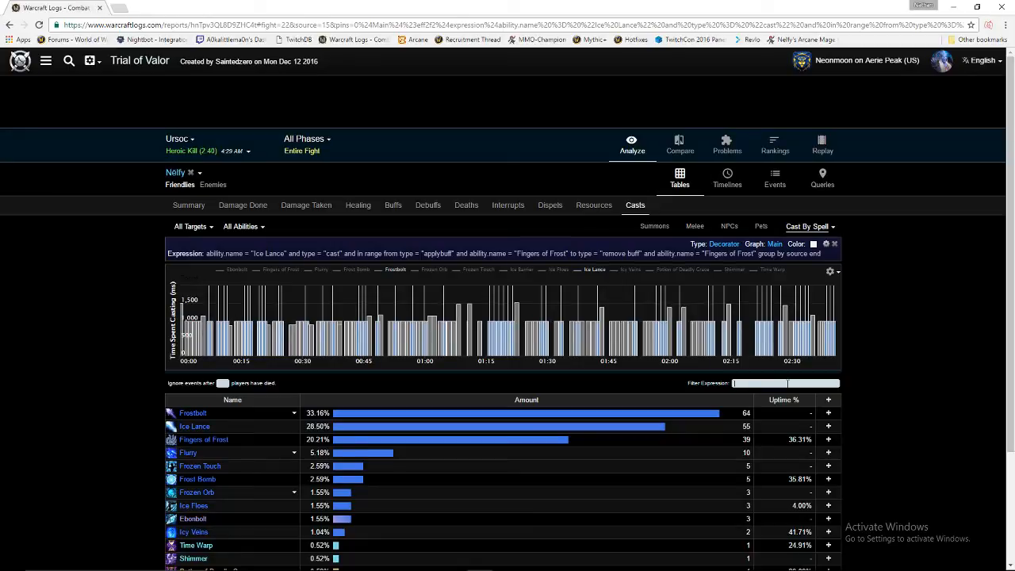
Filter on ability.name = "Ice Lance" casts and make that pin a Main-graph decorator.
text(ab)
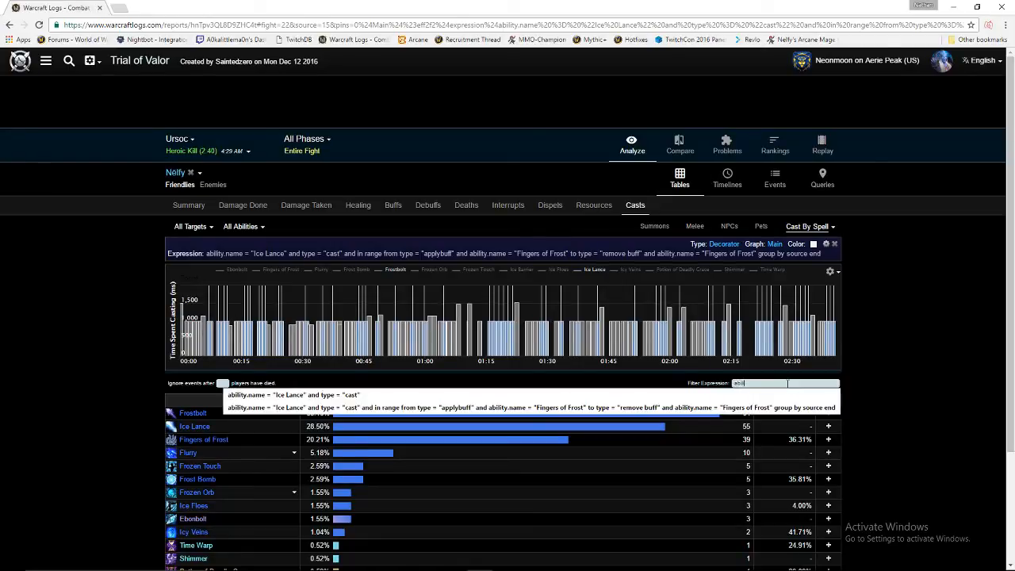
text(ility.name = ")
key(Down)
key(Return)
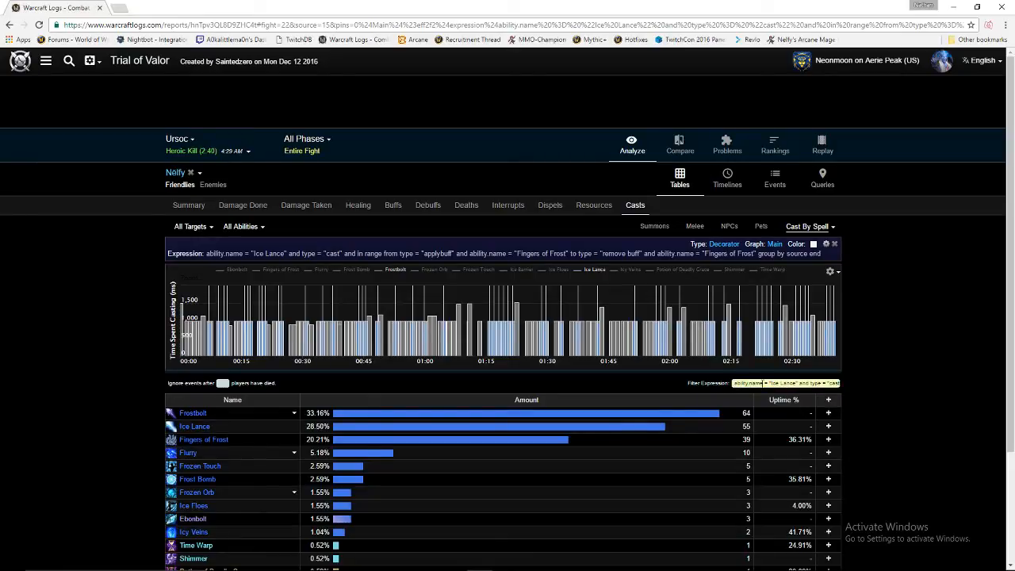
key(Return)
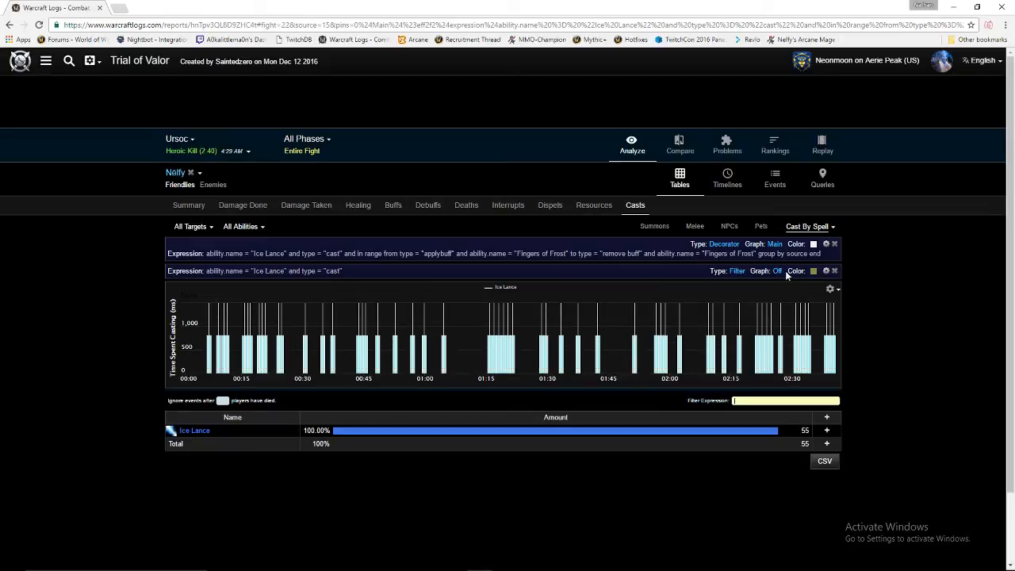
click(736, 271)
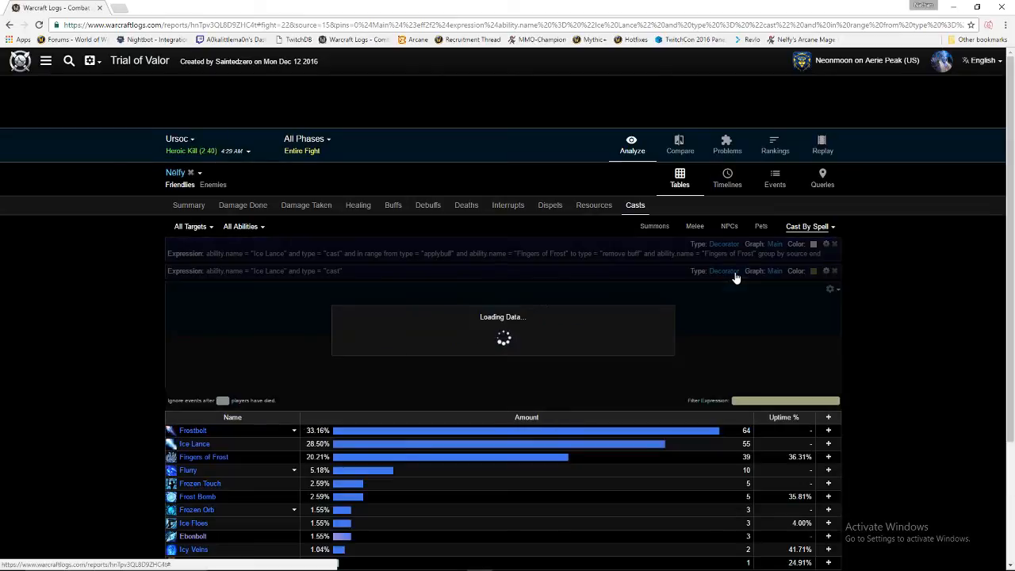
Colour the Ice Lance pin bright yellow, then validate the Fingers of Frost expression and reapply it.
click(813, 272)
drag(861, 307, 928, 242)
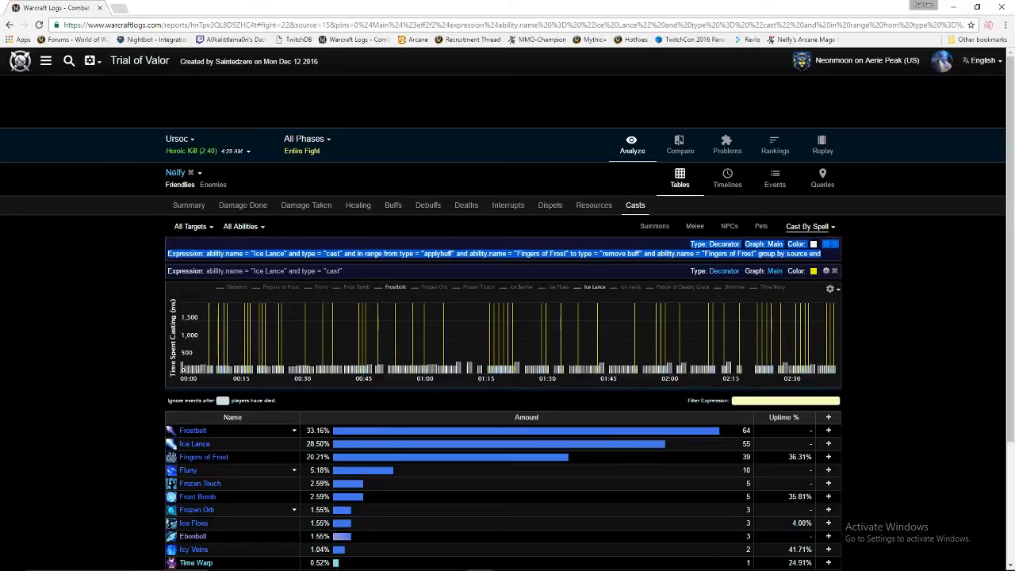
click(828, 244)
click(700, 344)
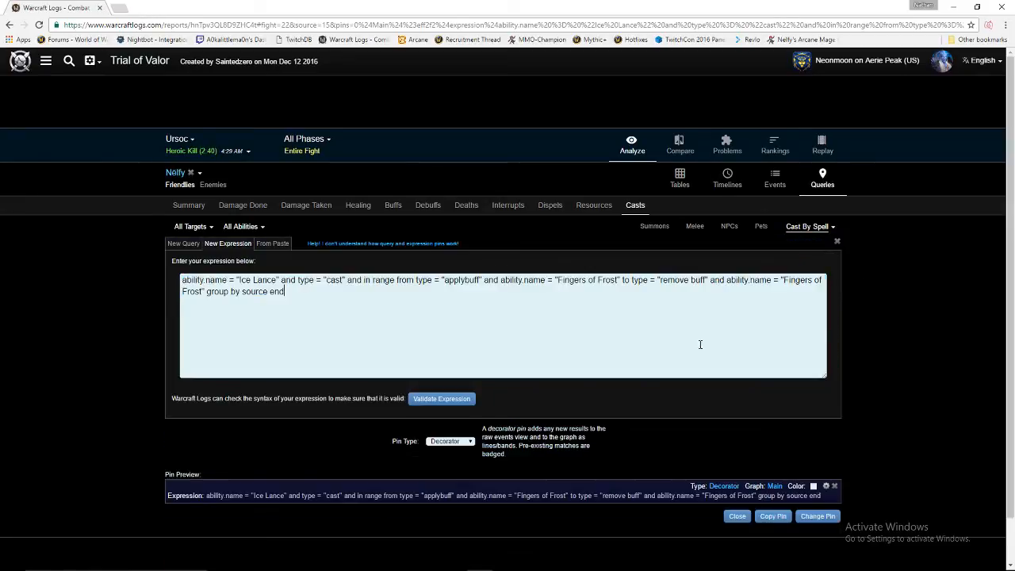
click(473, 403)
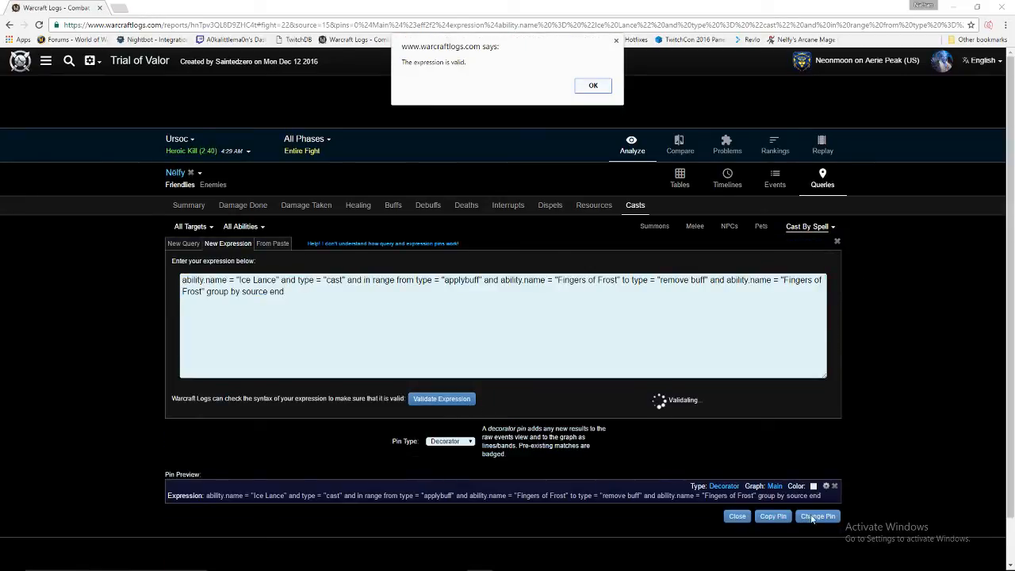
click(593, 85)
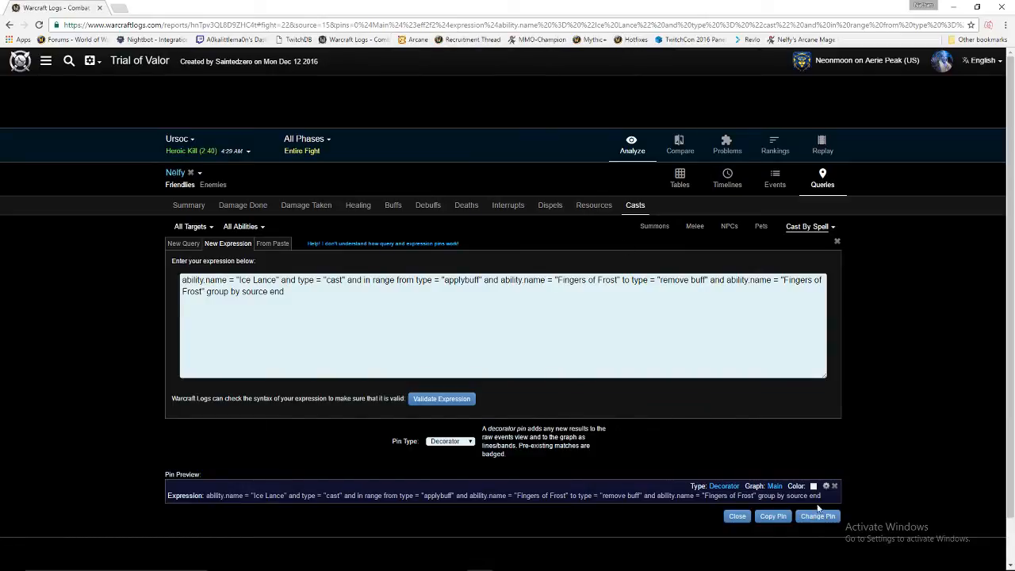
click(818, 519)
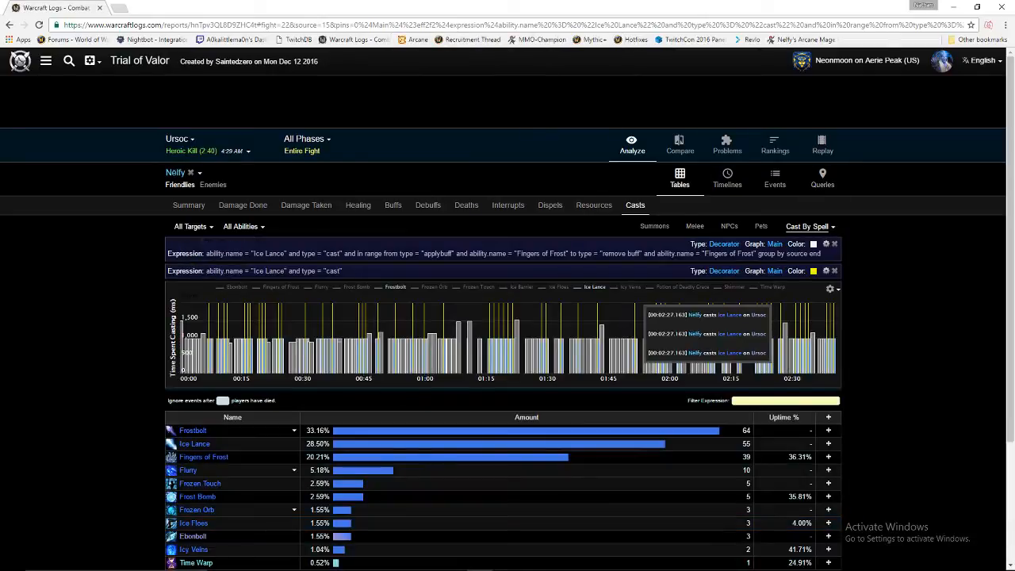
click(734, 247)
click(734, 247)
click(734, 247)
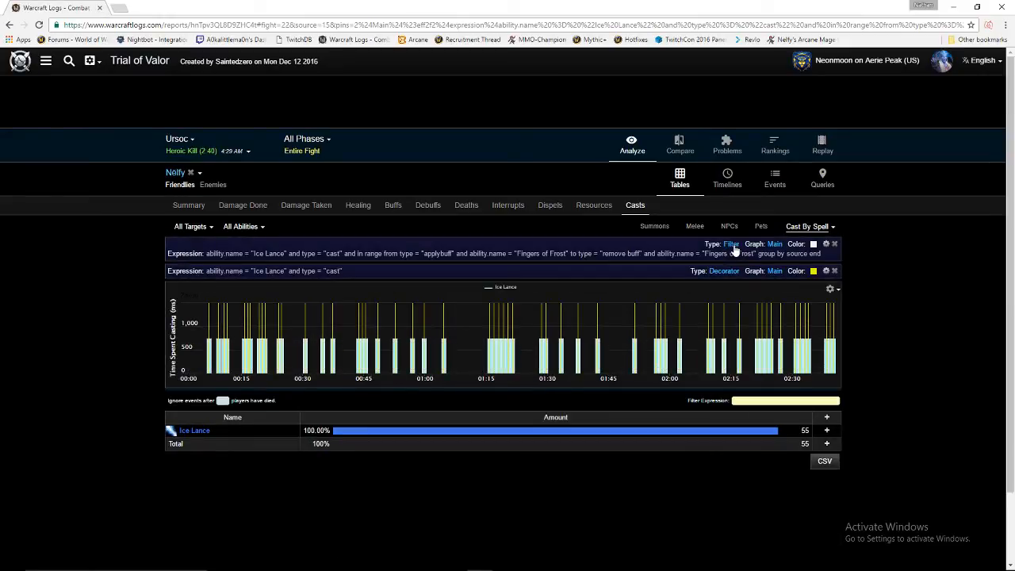
click(733, 247)
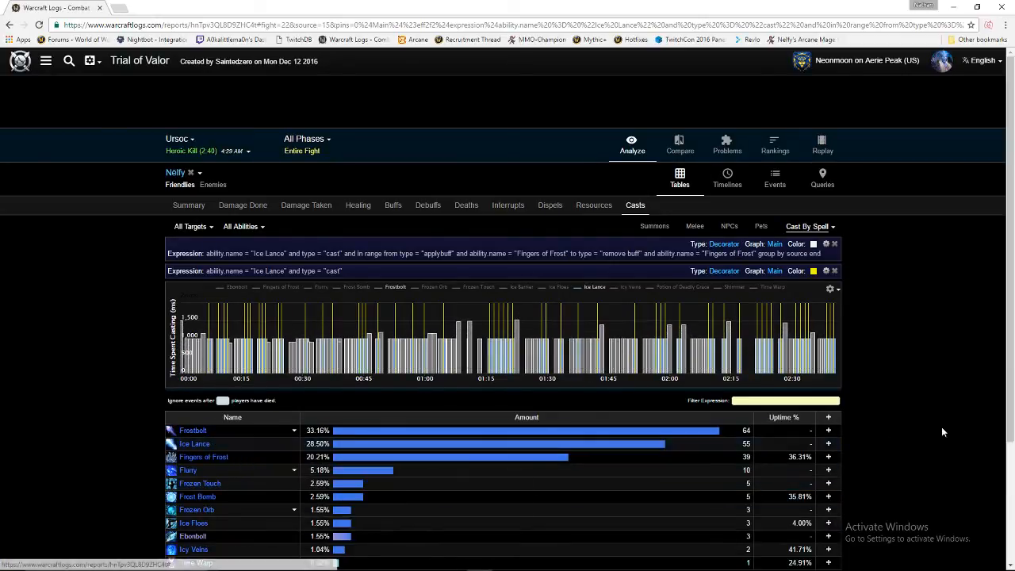
Show Ice Lance casts by target and switch to the Dragons of Nightmare fight.
click(191, 444)
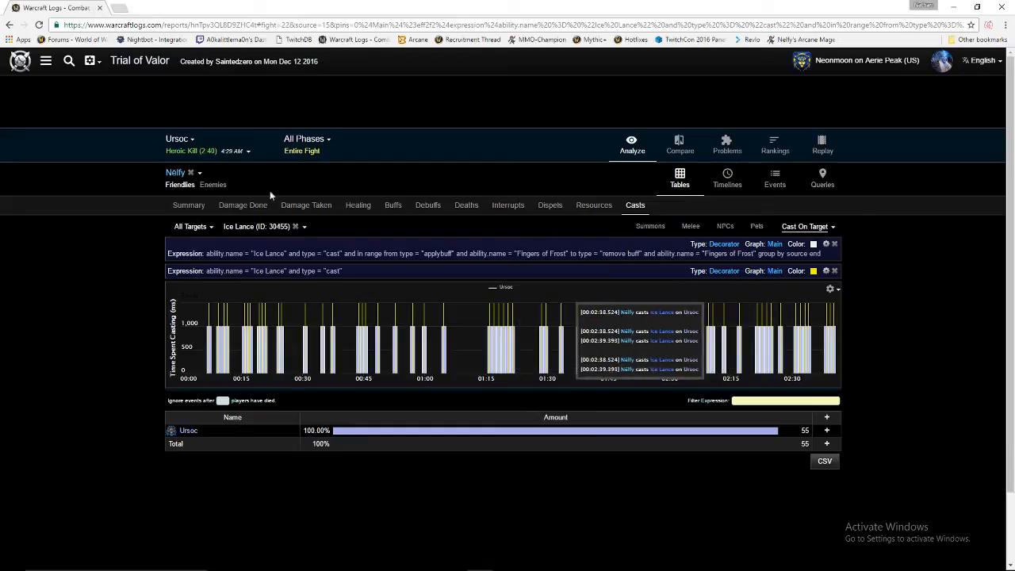
click(177, 139)
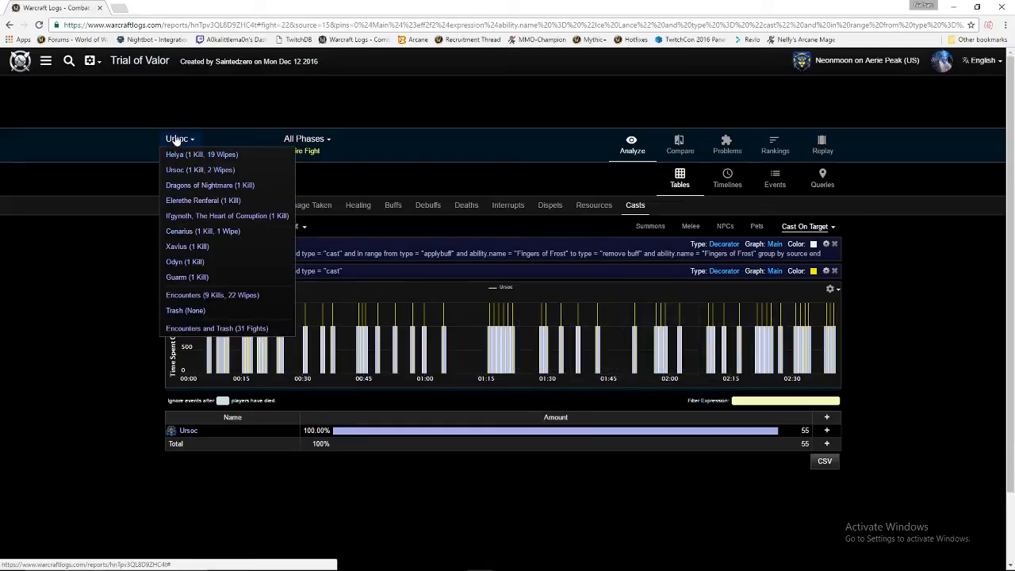
click(199, 185)
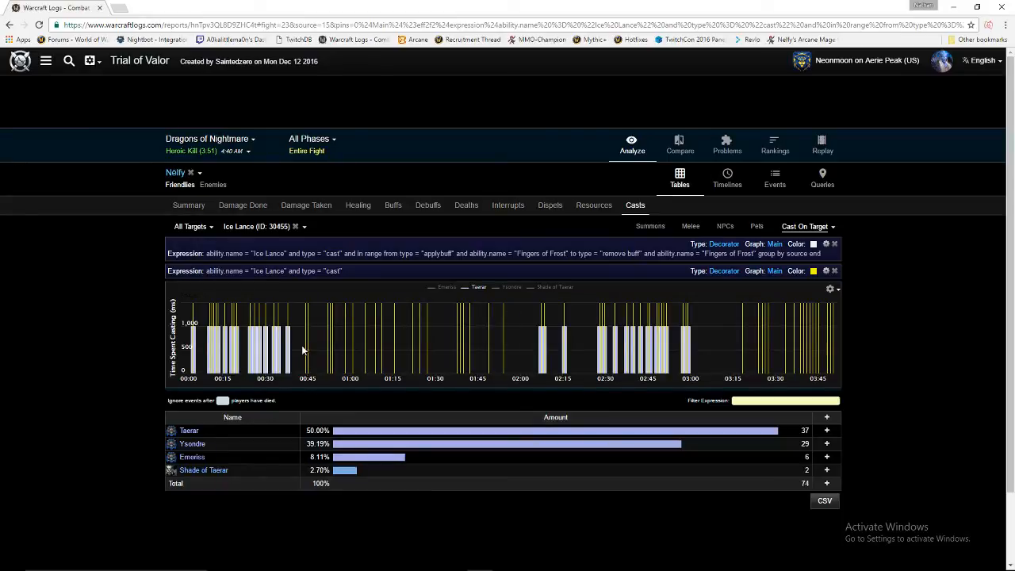
Zoom the casts graph to the 0:34–0:37 window and view its buffs.
drag(307, 347, 301, 349)
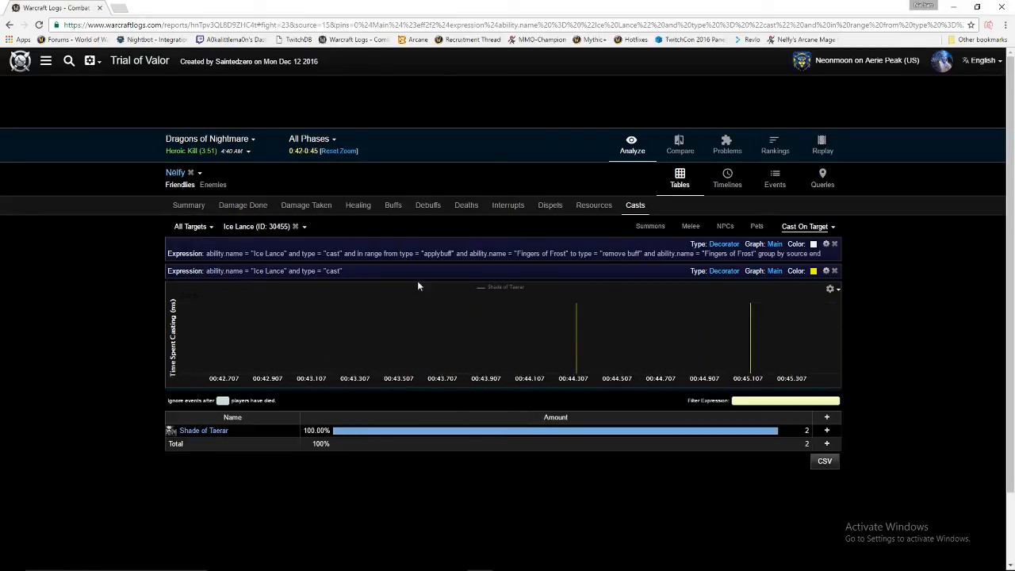
click(338, 151)
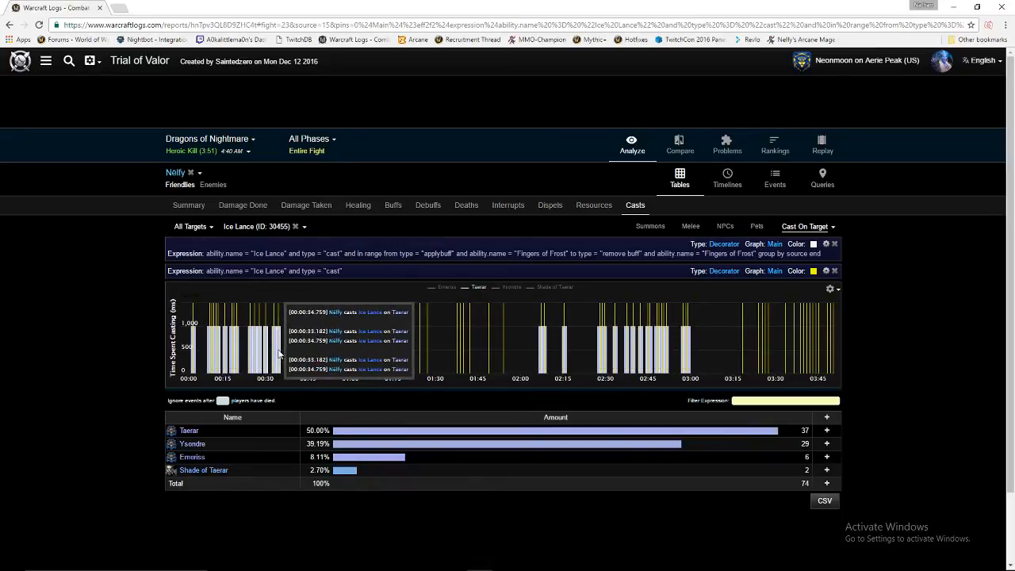
drag(286, 349, 295, 349)
click(393, 205)
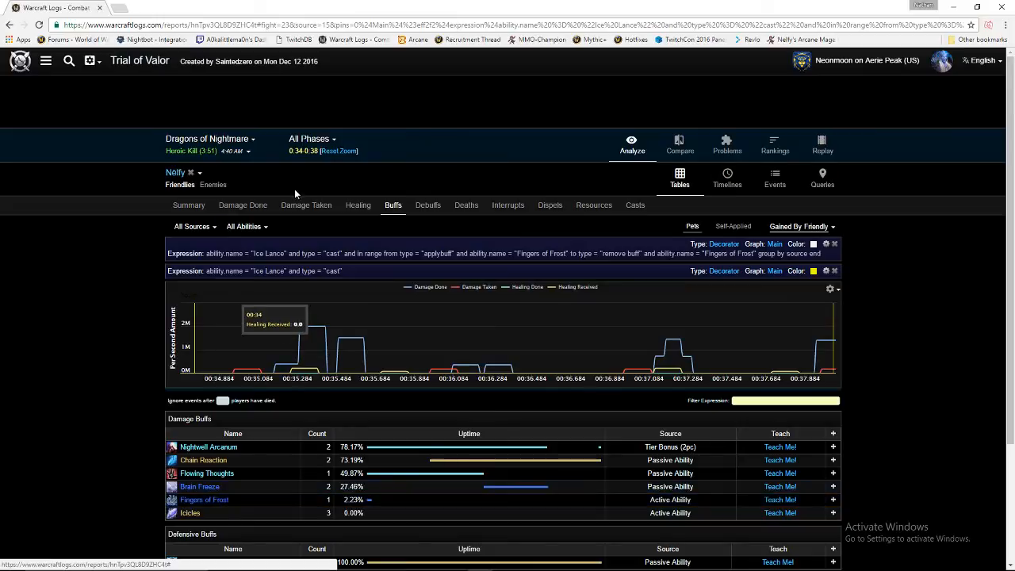
Reset to the full fight's Ice Lance casts and plot Emeriss, Ysondre and Shade of Taerar.
click(340, 151)
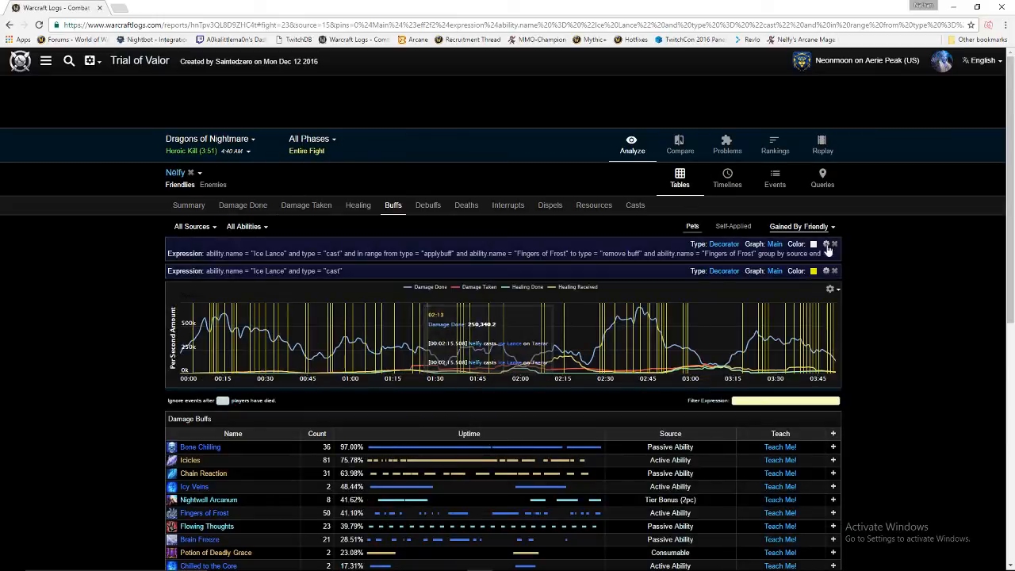
click(634, 208)
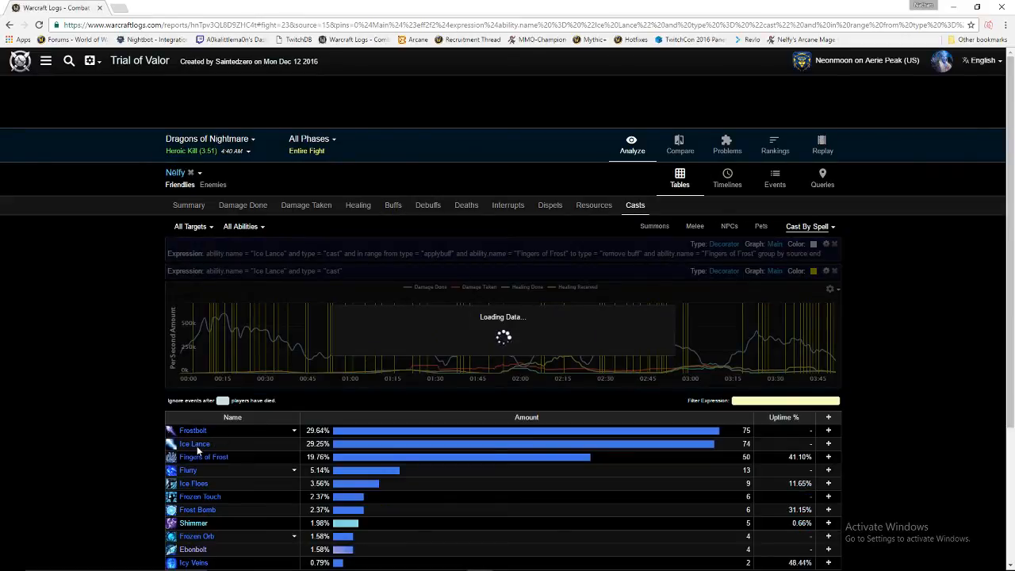
click(195, 444)
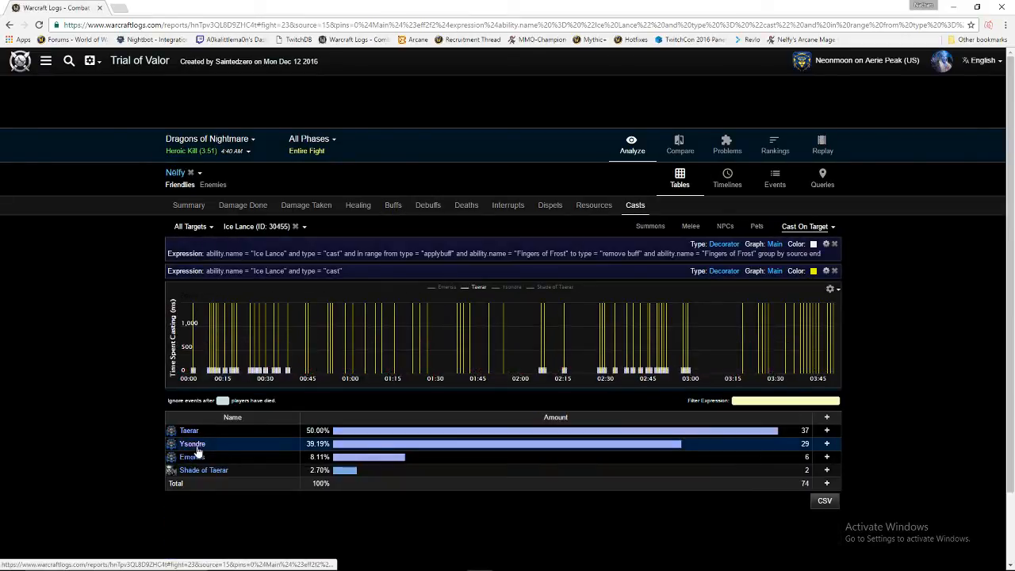
click(448, 287)
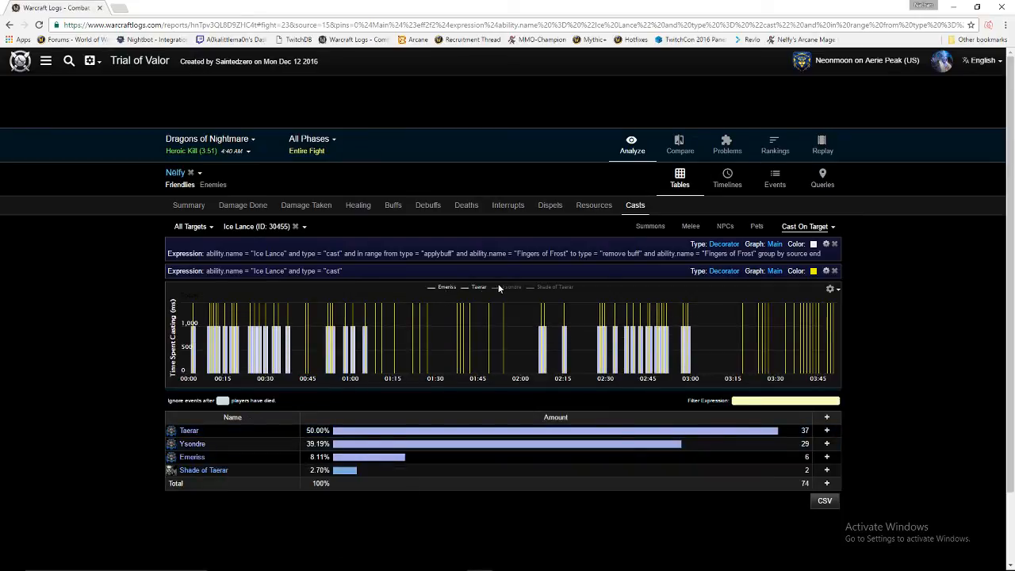
click(511, 287)
click(553, 287)
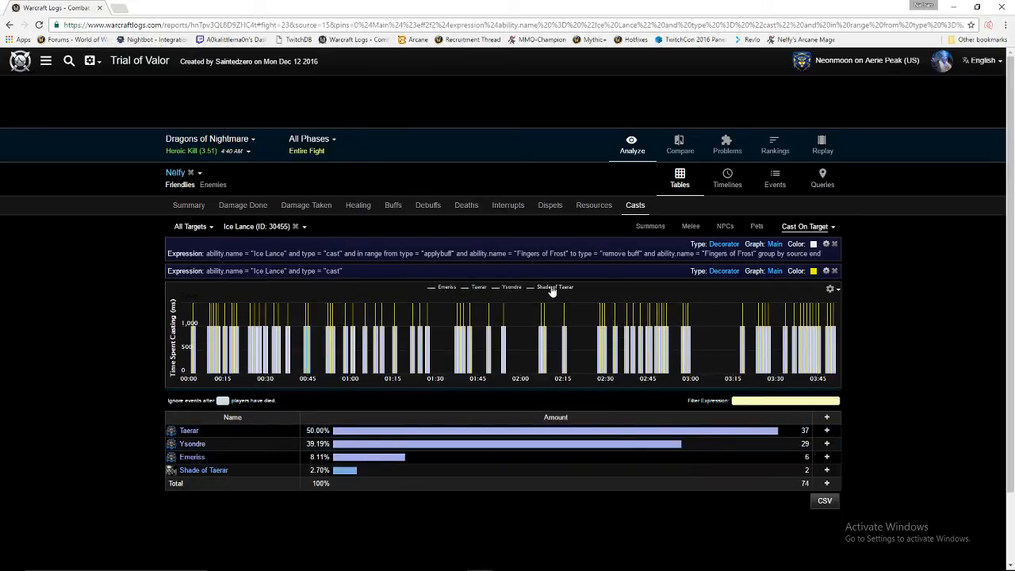
click(186, 143)
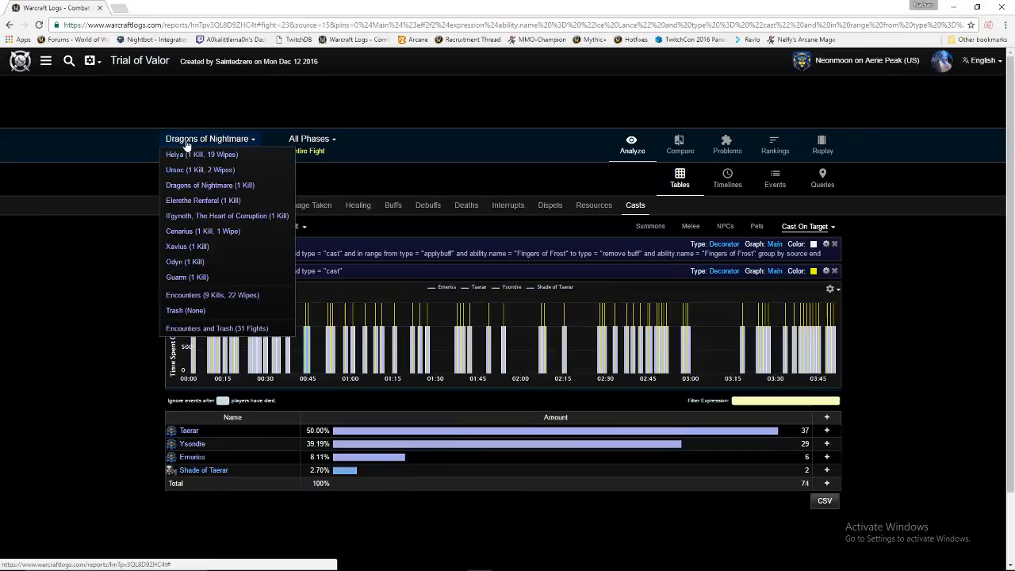
Step through Cenarius and Elerethe Renferal, then switch to the Il'gynoth fight.
click(191, 230)
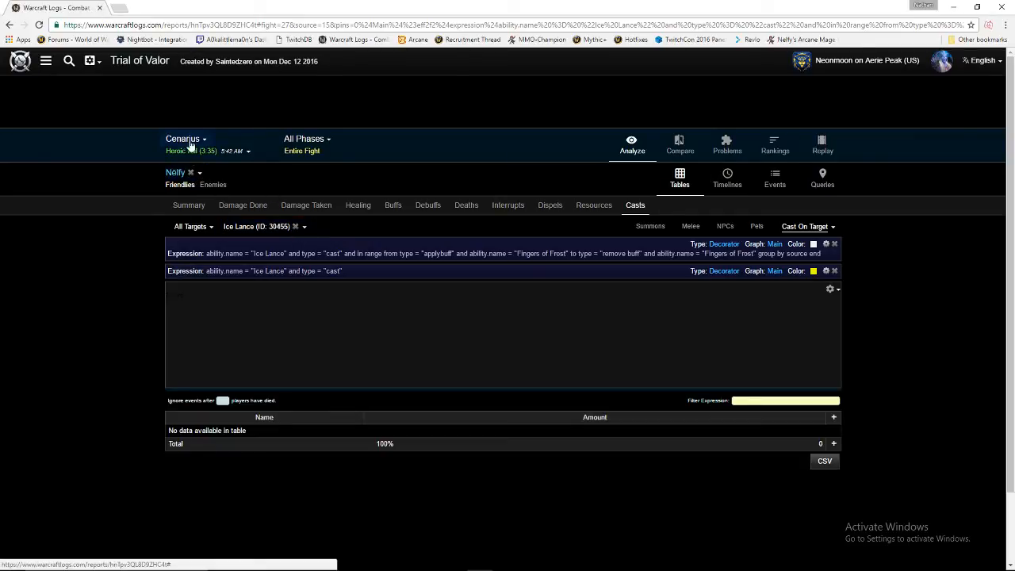
mouse_move(191, 141)
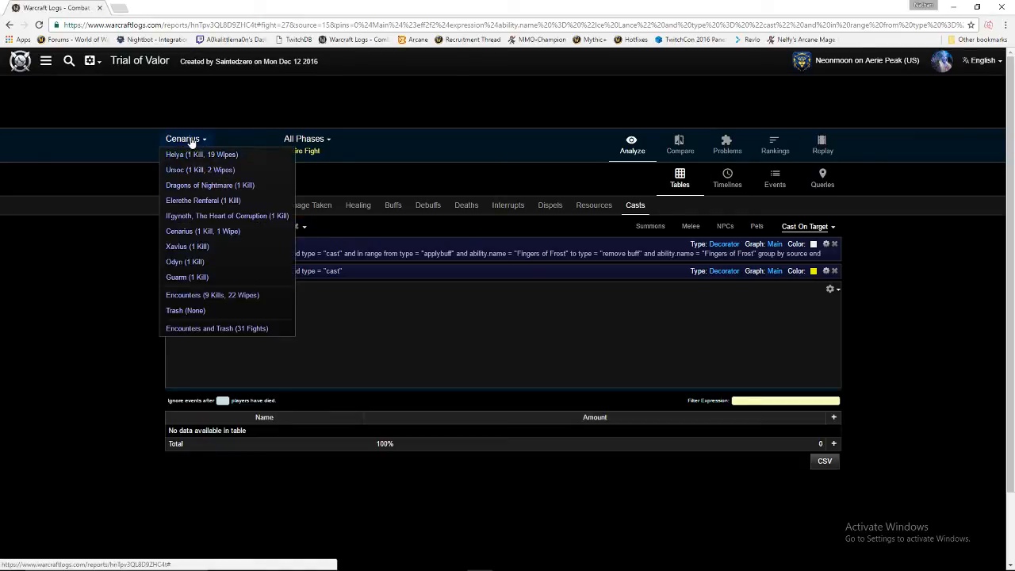
click(193, 202)
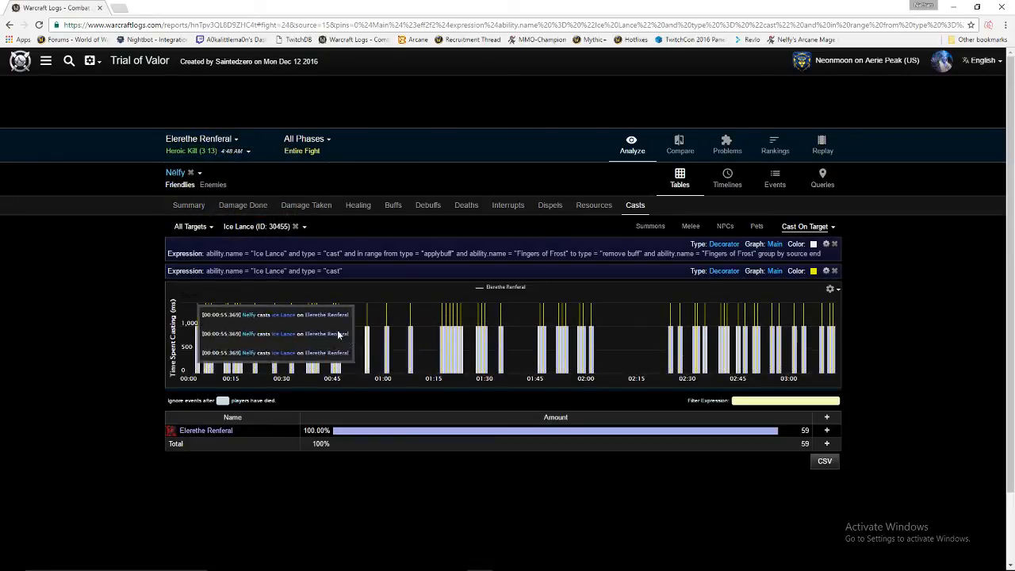
mouse_move(227, 335)
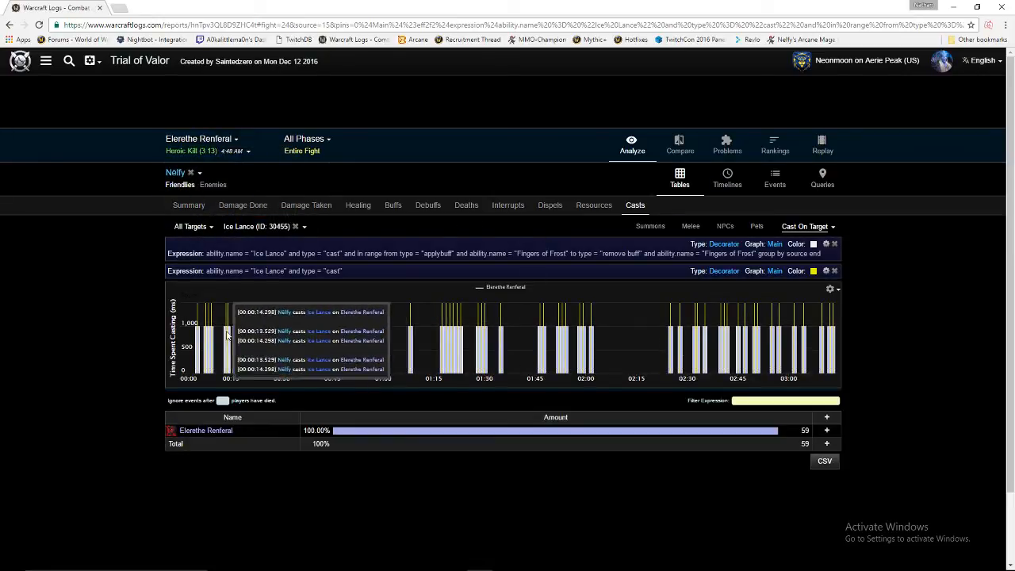
click(226, 141)
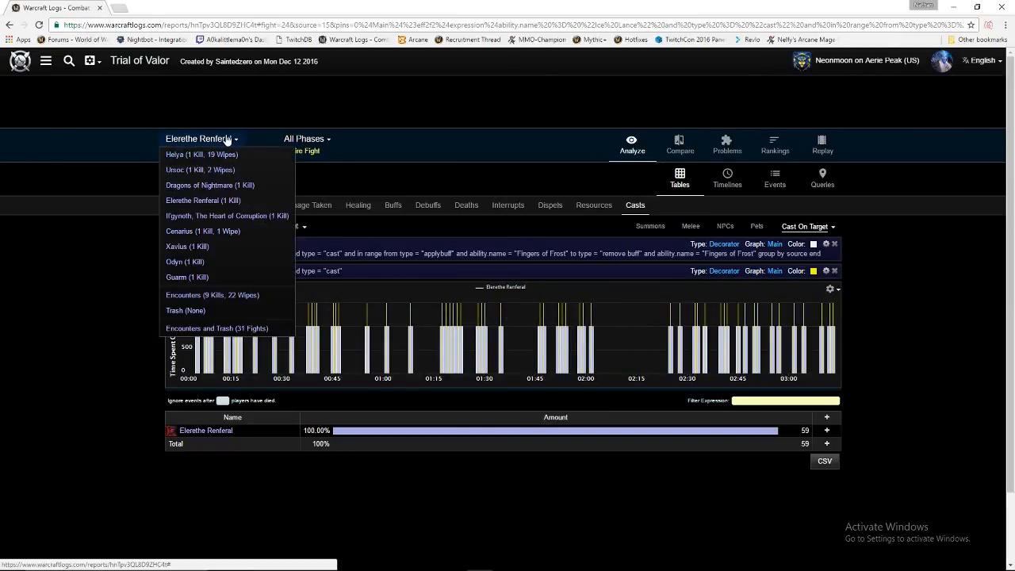
click(226, 218)
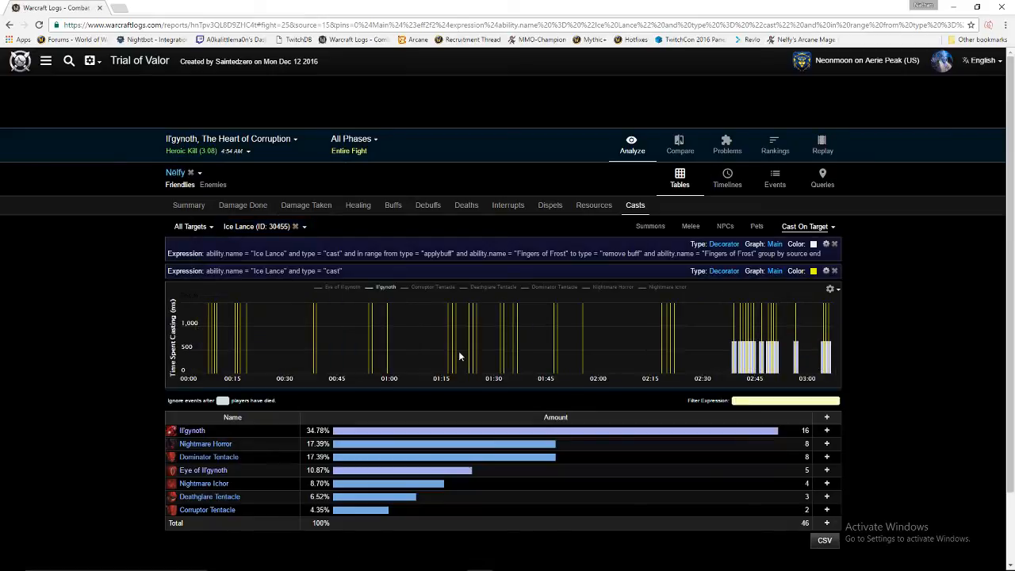
Plot Eye of Il'gynoth, Corruptor, Deathglare and Dominator Tentacles, Nightmare Horror and Ichor casts.
click(343, 288)
click(442, 290)
click(510, 290)
click(551, 291)
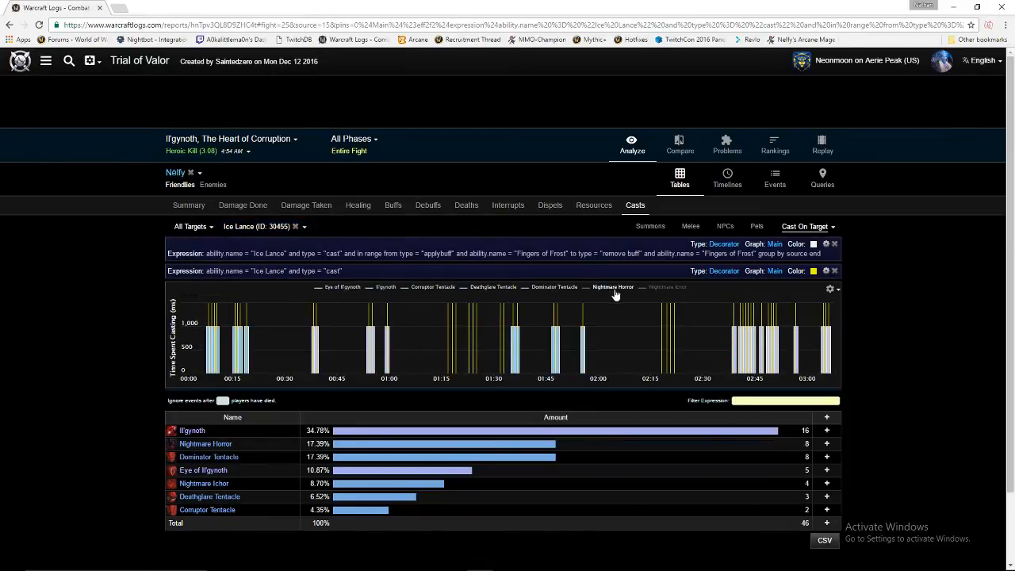
click(614, 290)
click(671, 291)
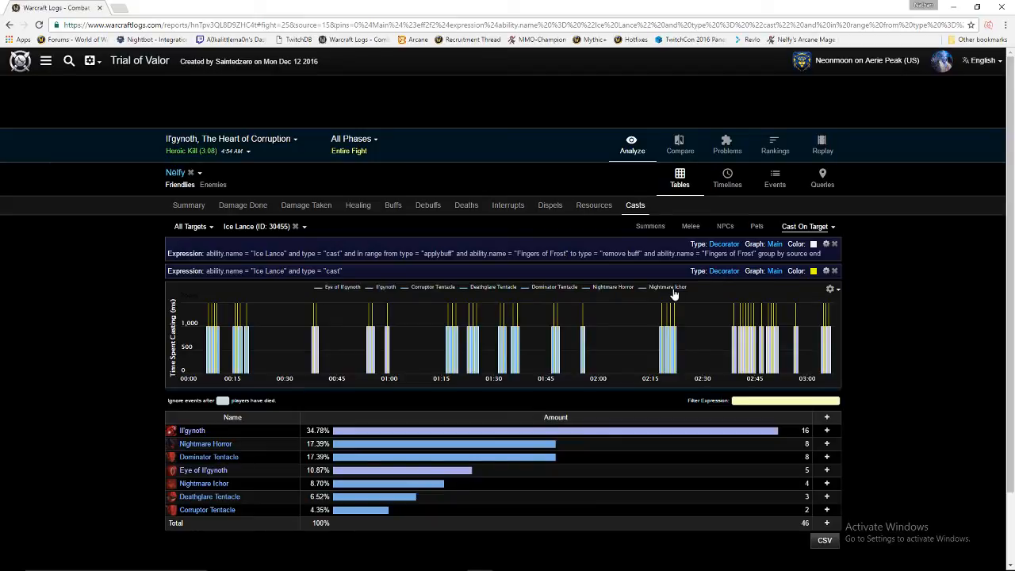
drag(638, 253, 353, 254)
click(353, 254)
Reopen the Fingers of Frost pin in the Queries editor and validate its Ice Lance expression.
click(825, 245)
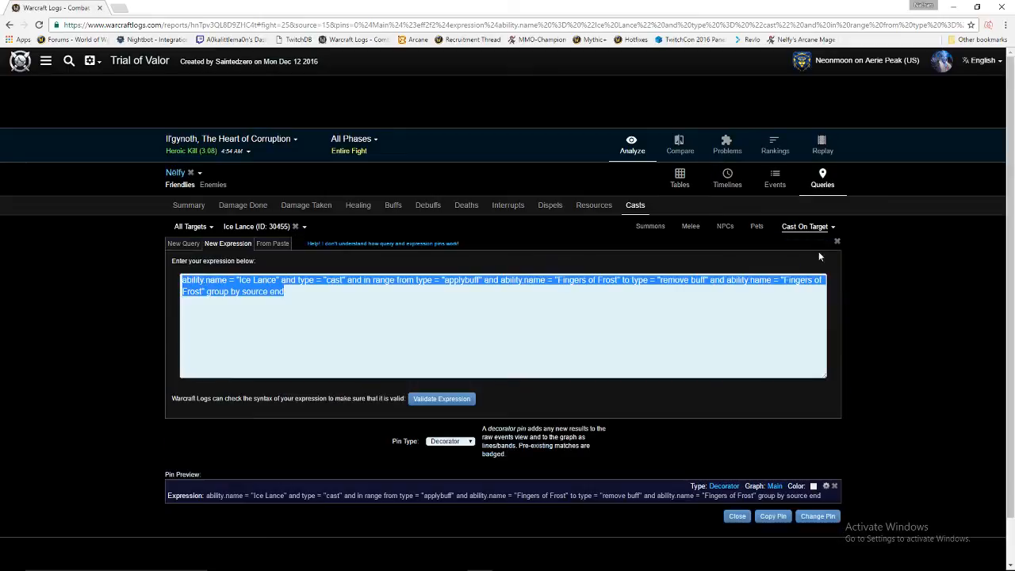
click(703, 324)
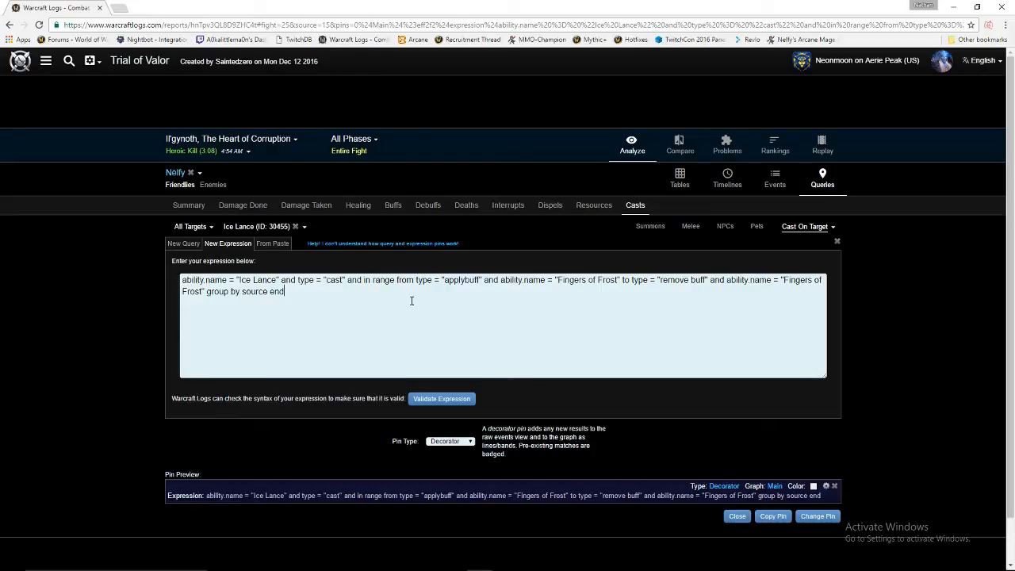
triple_click(267, 279)
click(267, 280)
triple_click(267, 280)
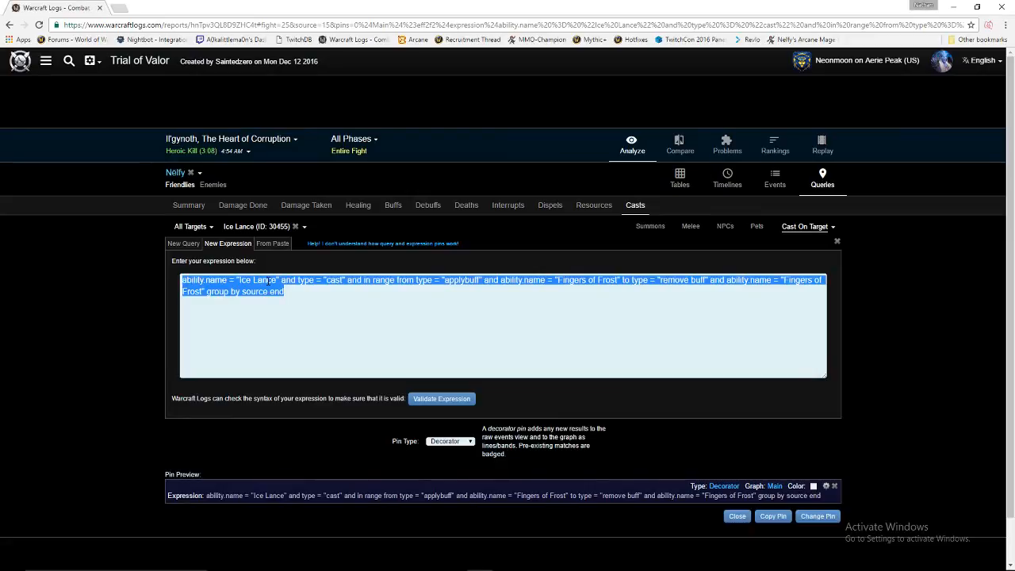
click(267, 279)
drag(263, 280, 251, 280)
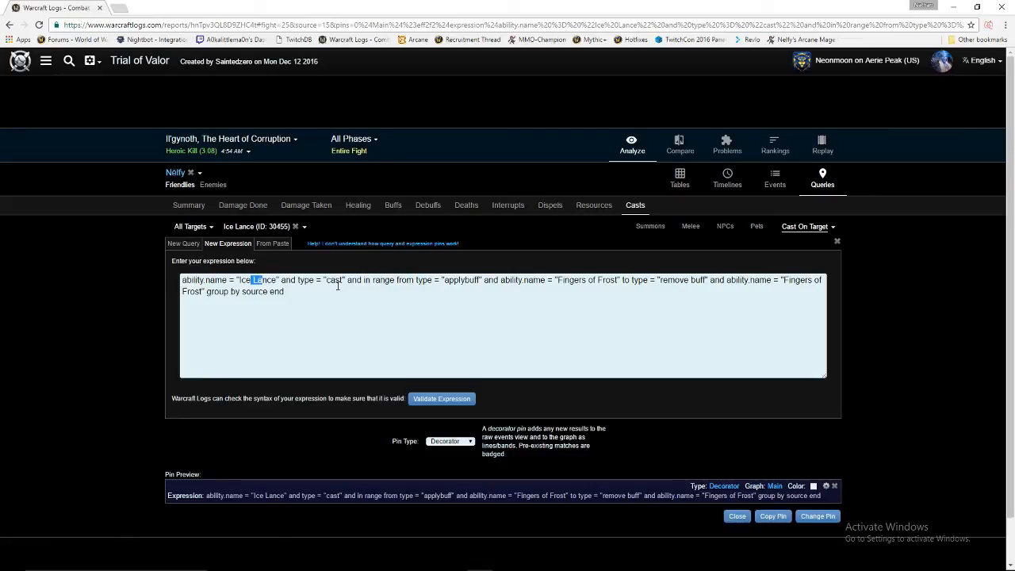
triple_click(463, 286)
triple_click(612, 279)
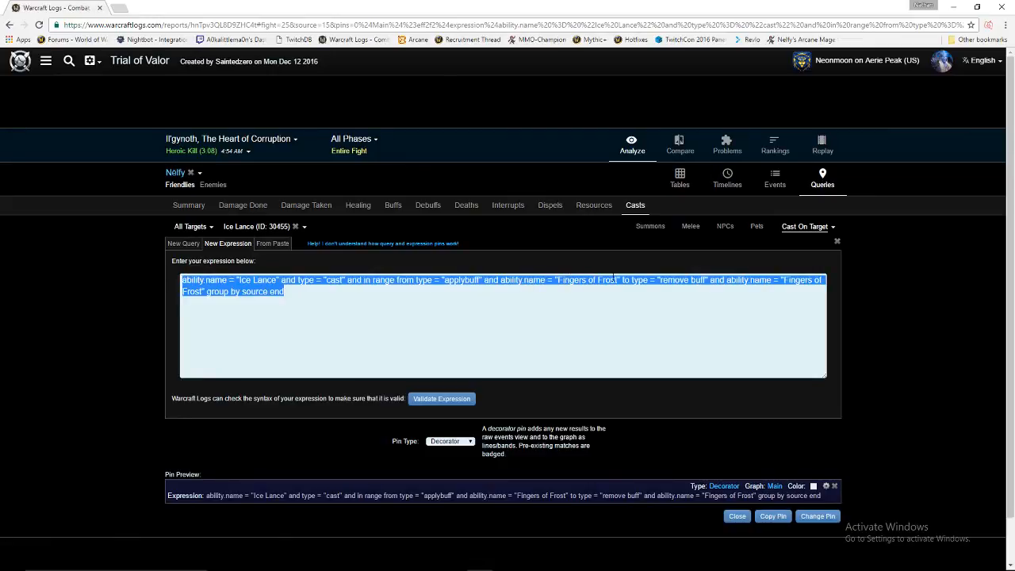
click(684, 280)
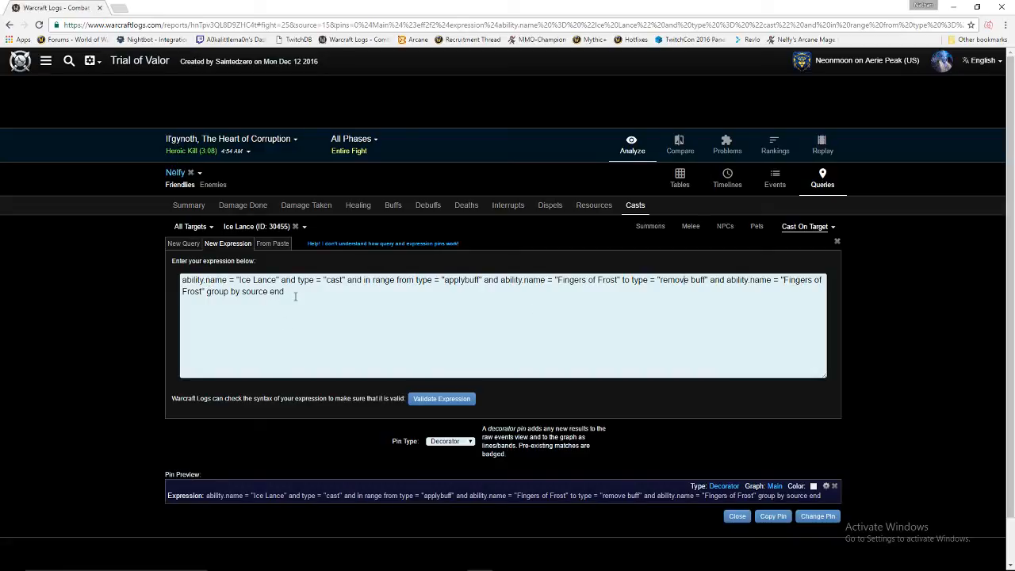
click(429, 401)
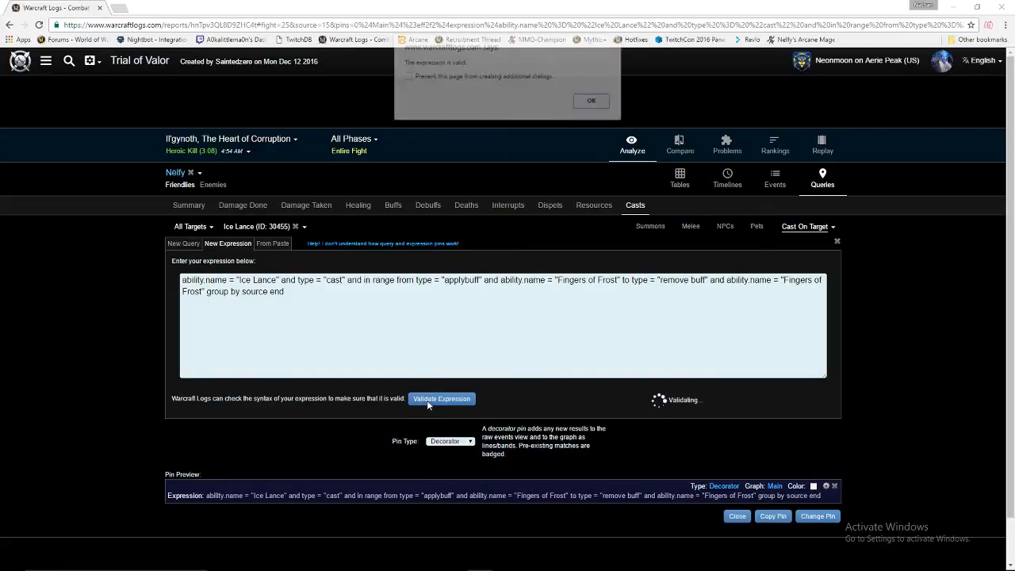
click(593, 102)
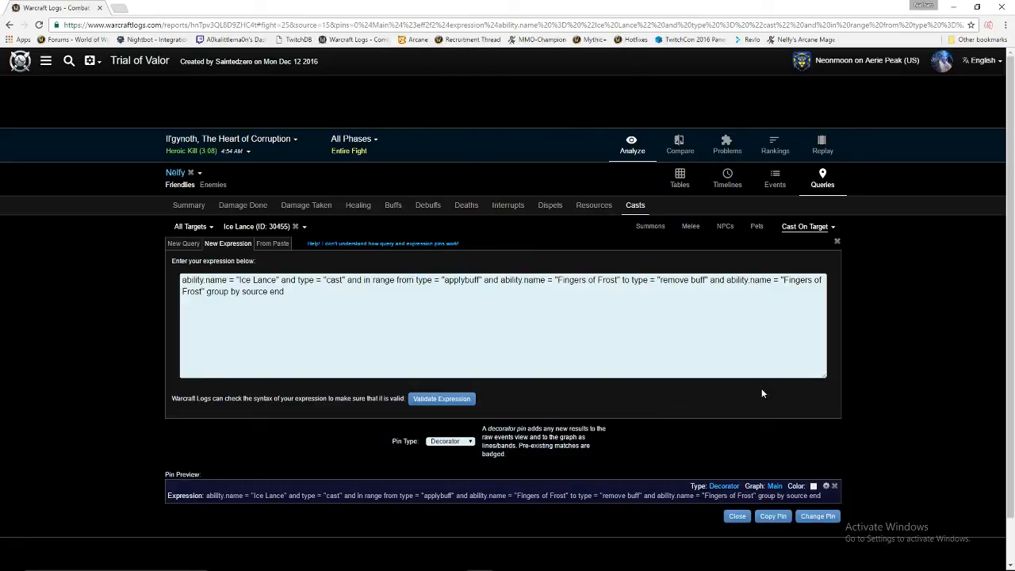